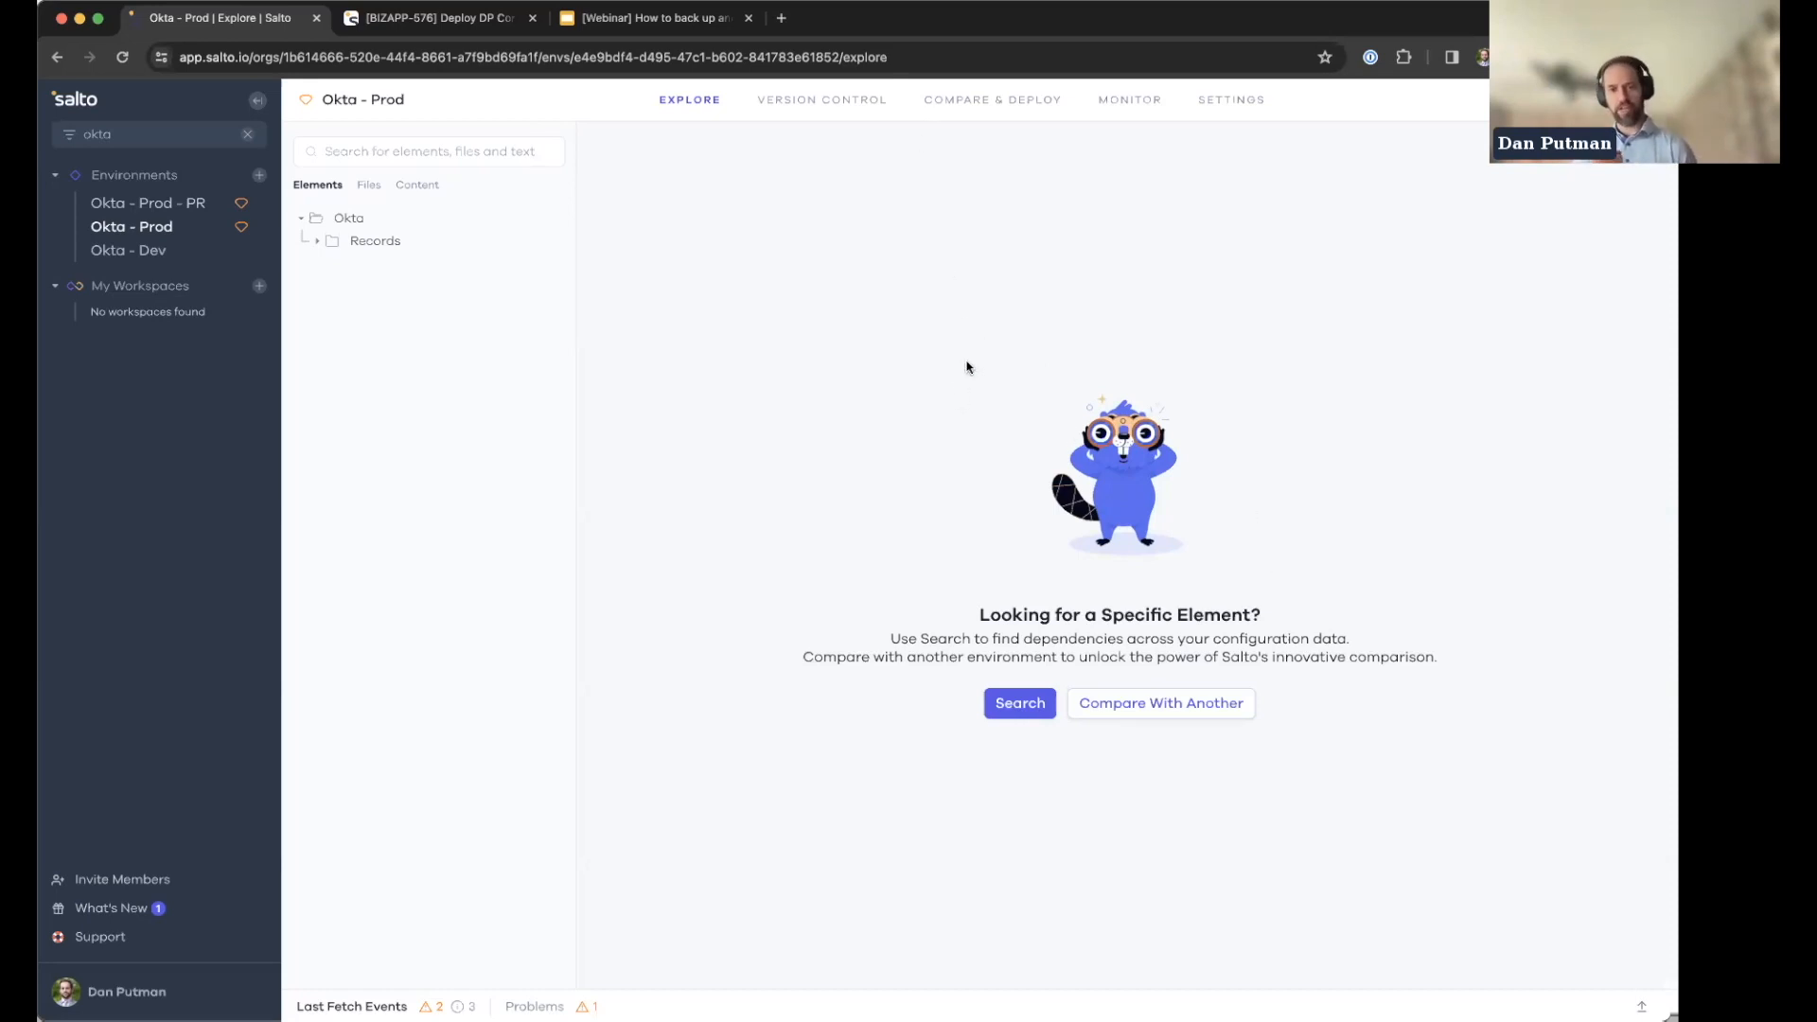
Check the Okta - Prod fetch history and choose restoring to a previous version as the deployment type.
{"action": "left_click_drag", "start_coordinate": [126, 230], "coordinate": [1045, 129]}
{"action": "left_click", "coordinate": [1529, 100]}
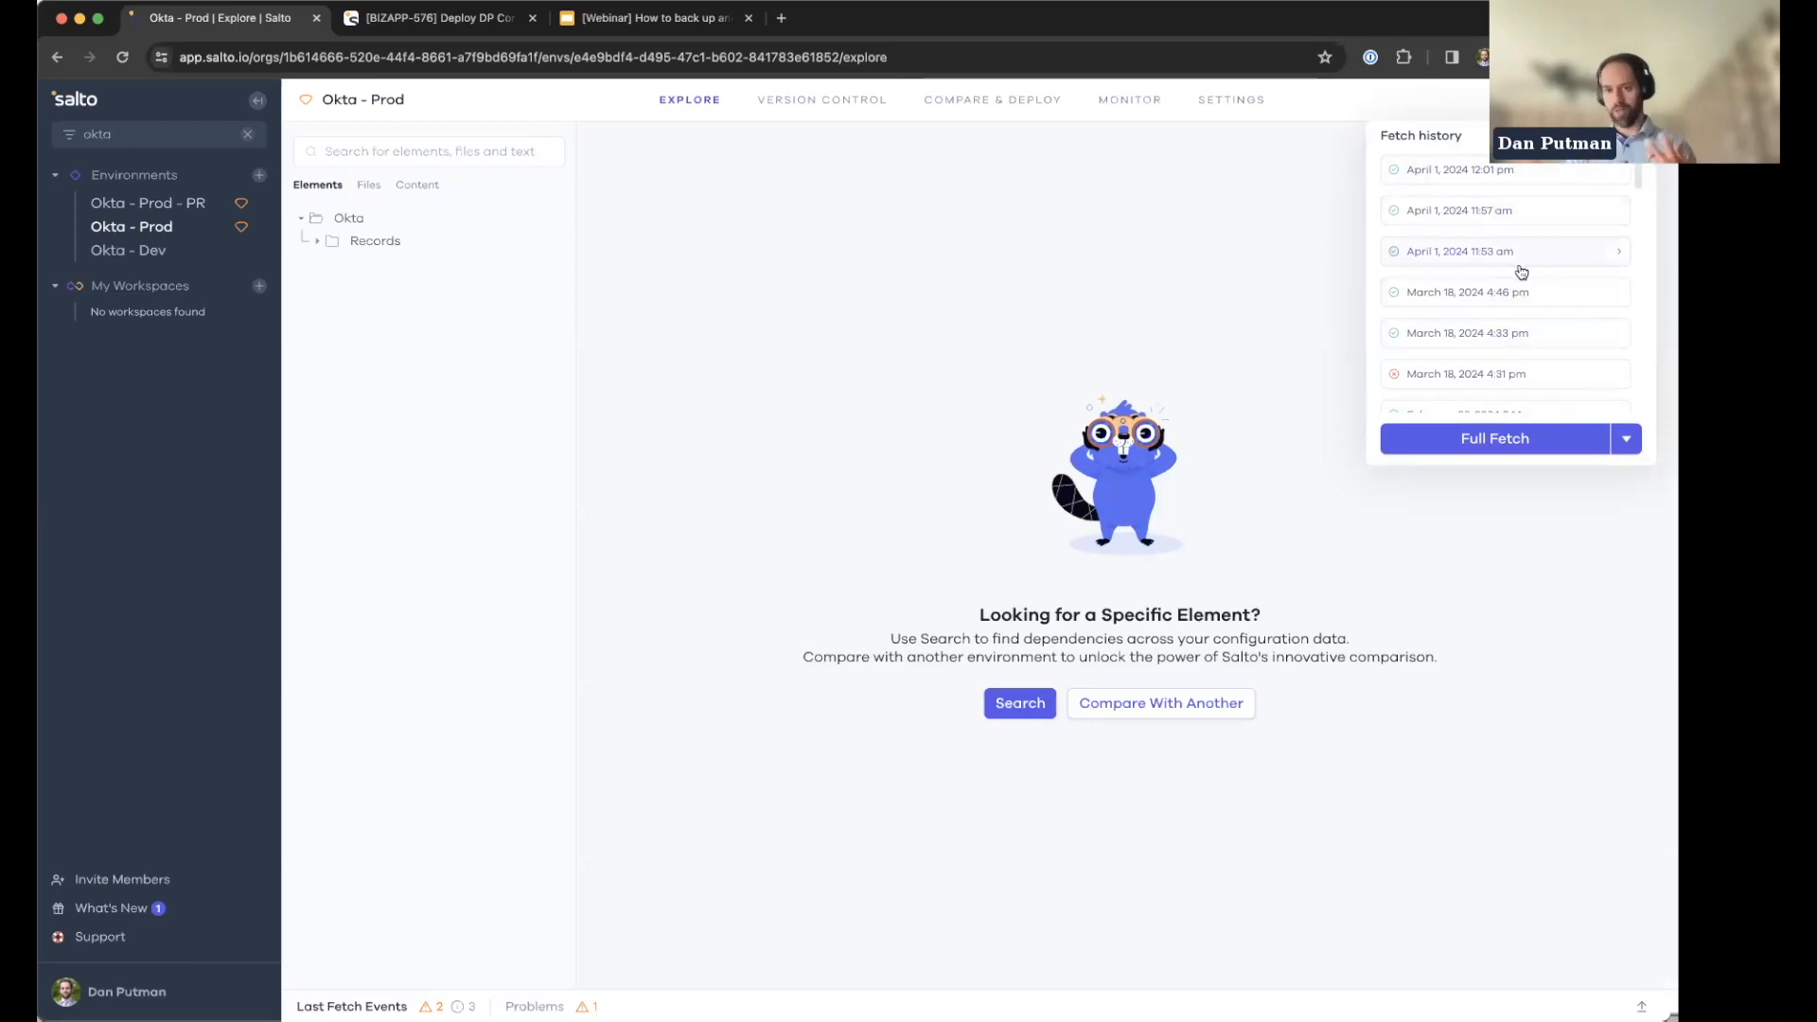
{"action": "left_click", "coordinate": [1028, 106]}
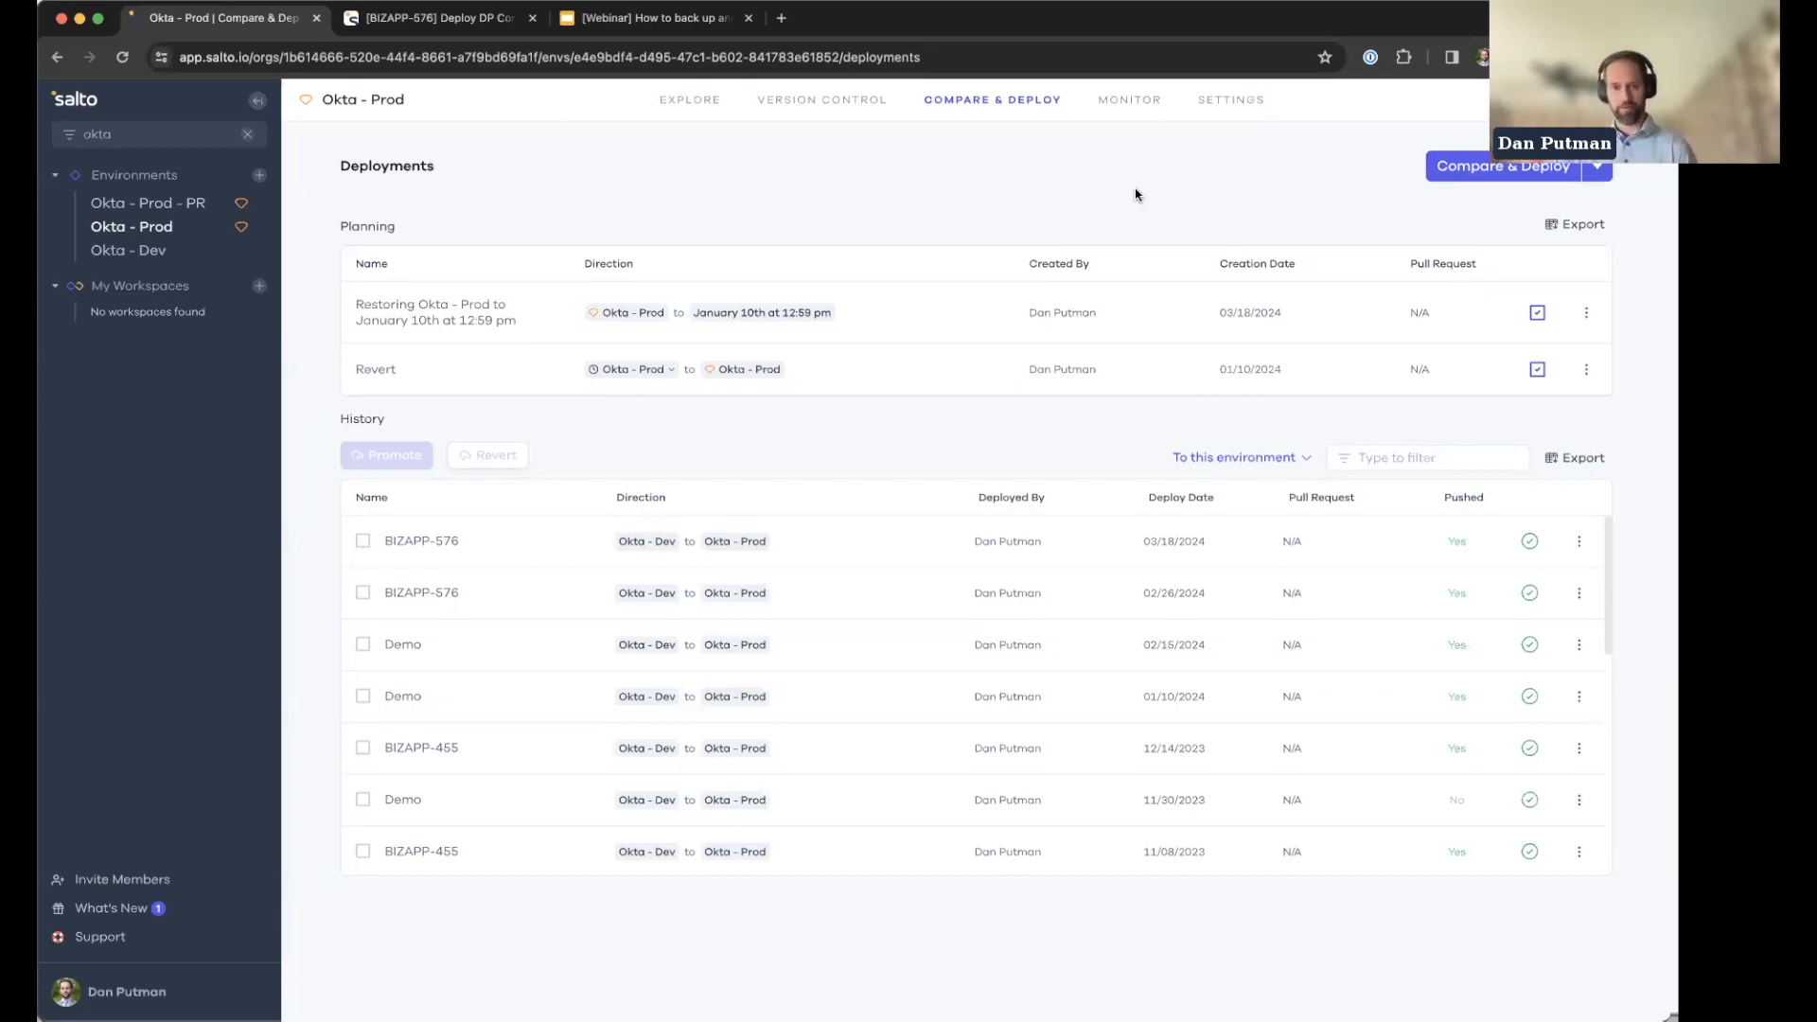
{"action": "left_click", "coordinate": [1600, 171]}
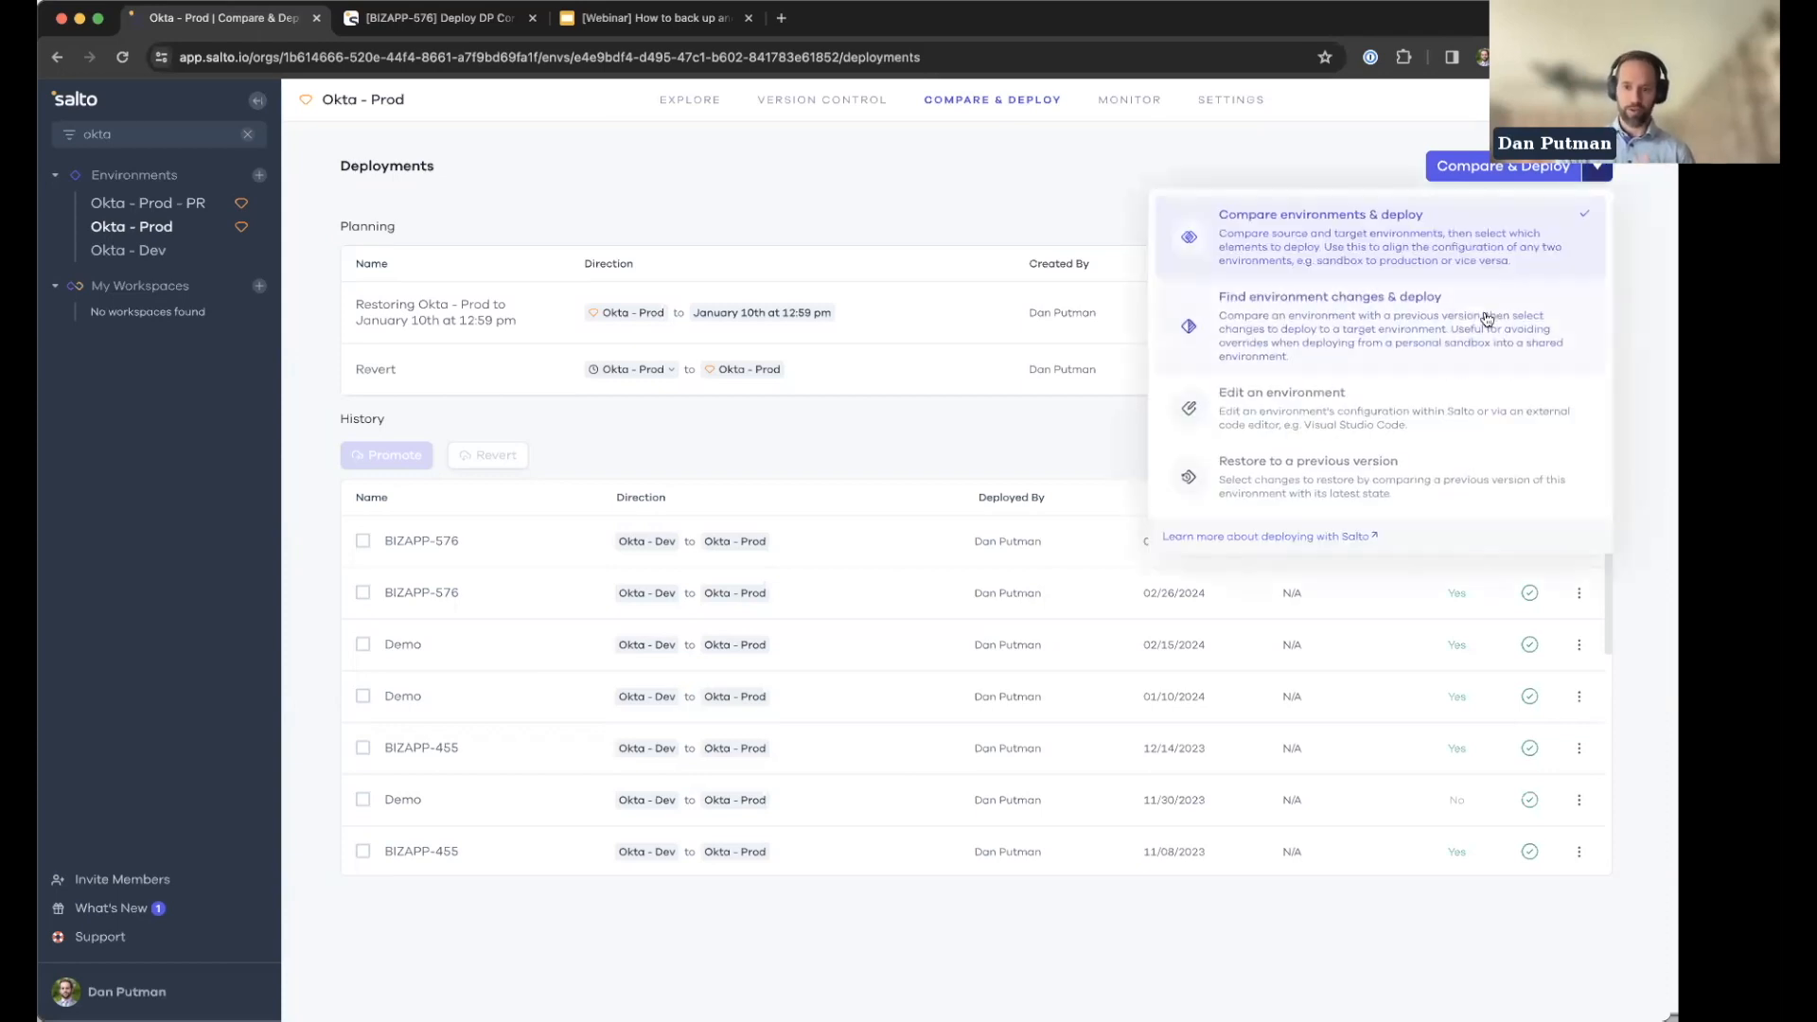
{"action": "left_click", "coordinate": [1369, 478]}
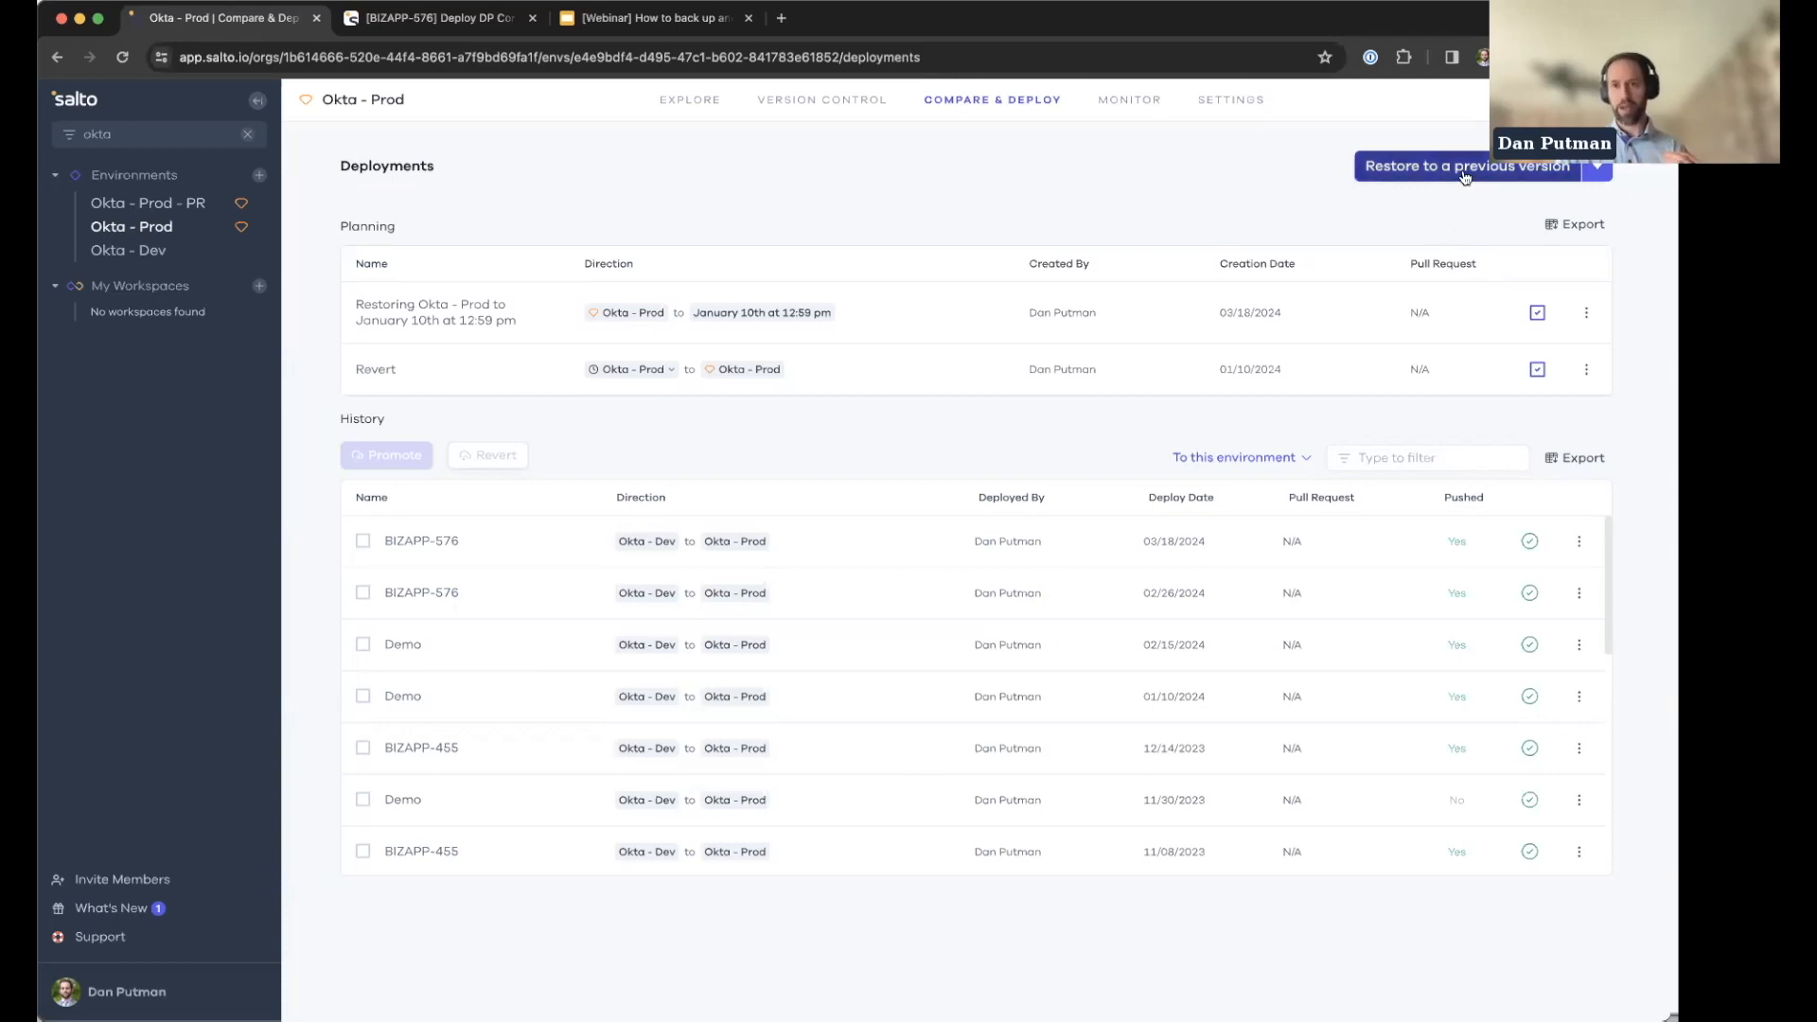
Create a deployment that restores Okta - Prod to today's 11:57 am version.
{"action": "left_click", "coordinate": [1493, 176]}
{"action": "left_click", "coordinate": [998, 455]}
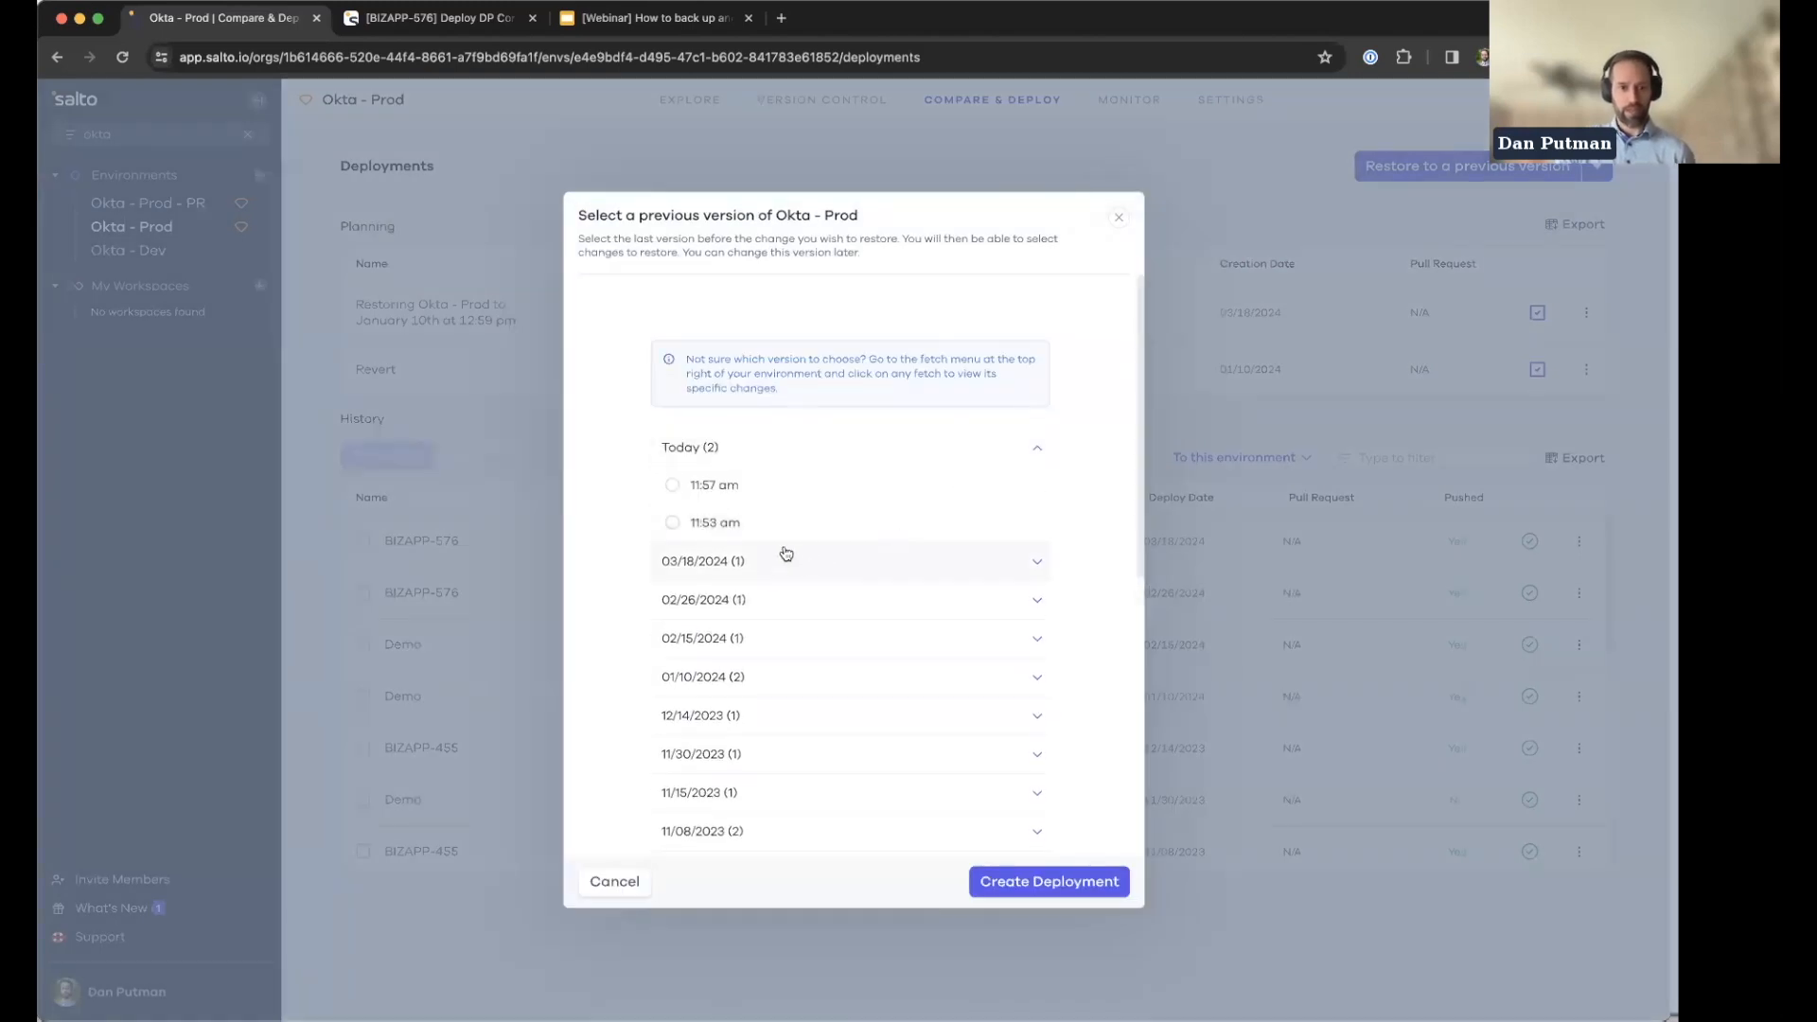
{"action": "left_click", "coordinate": [723, 524]}
{"action": "left_click", "coordinate": [721, 488]}
{"action": "left_click", "coordinate": [1044, 883]}
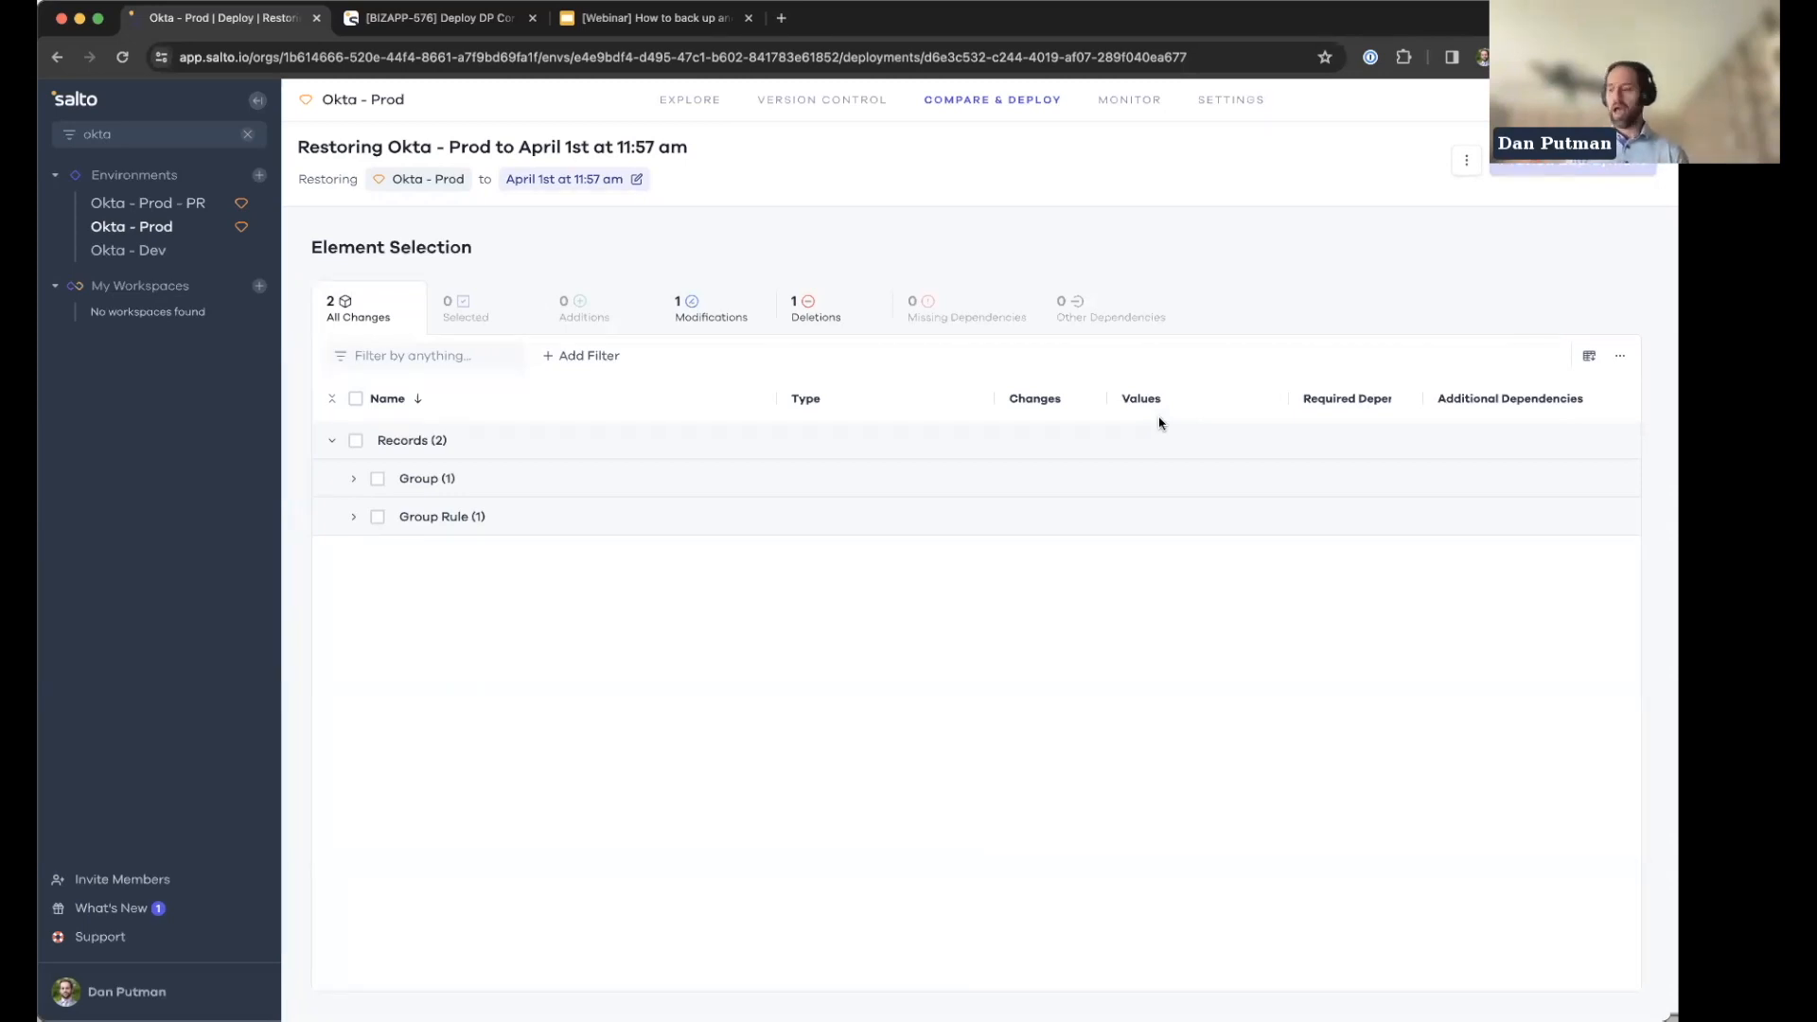
Select the Group Rule change for the restore and open the details of DP - Assign to Employee down to its condition expression.
{"action": "left_click", "coordinate": [355, 518]}
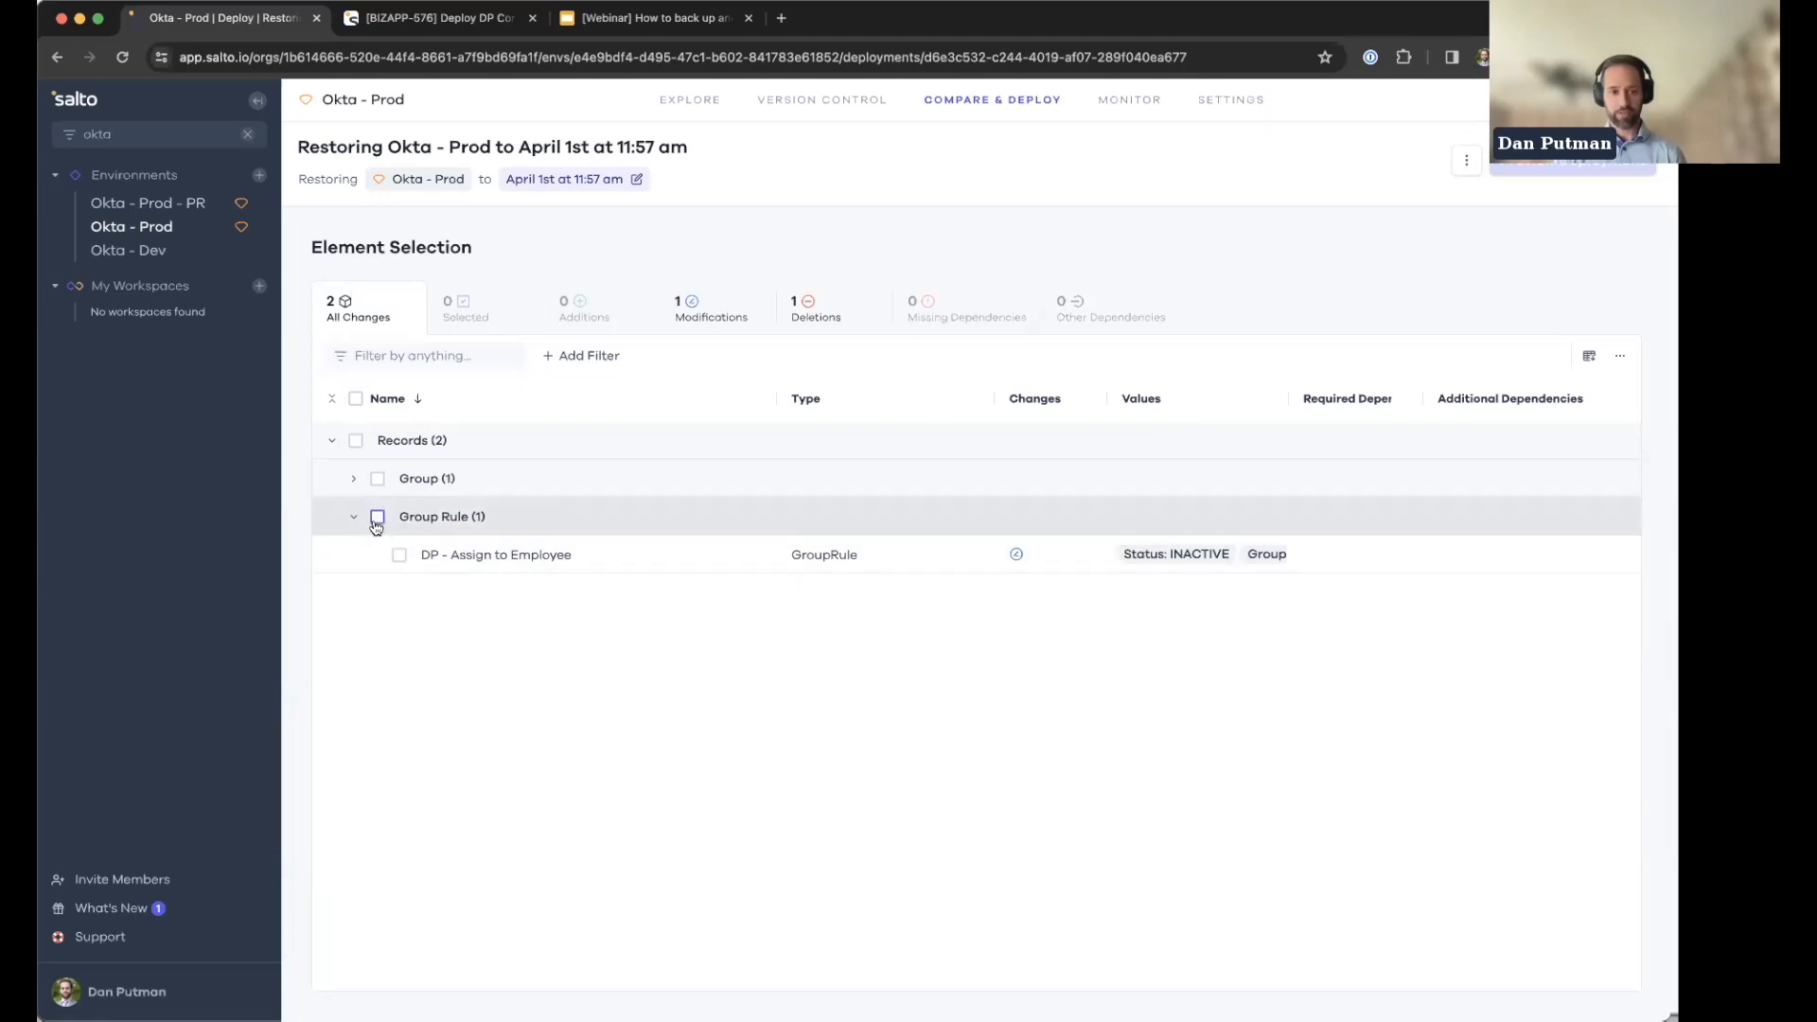
{"action": "left_click", "coordinate": [376, 518]}
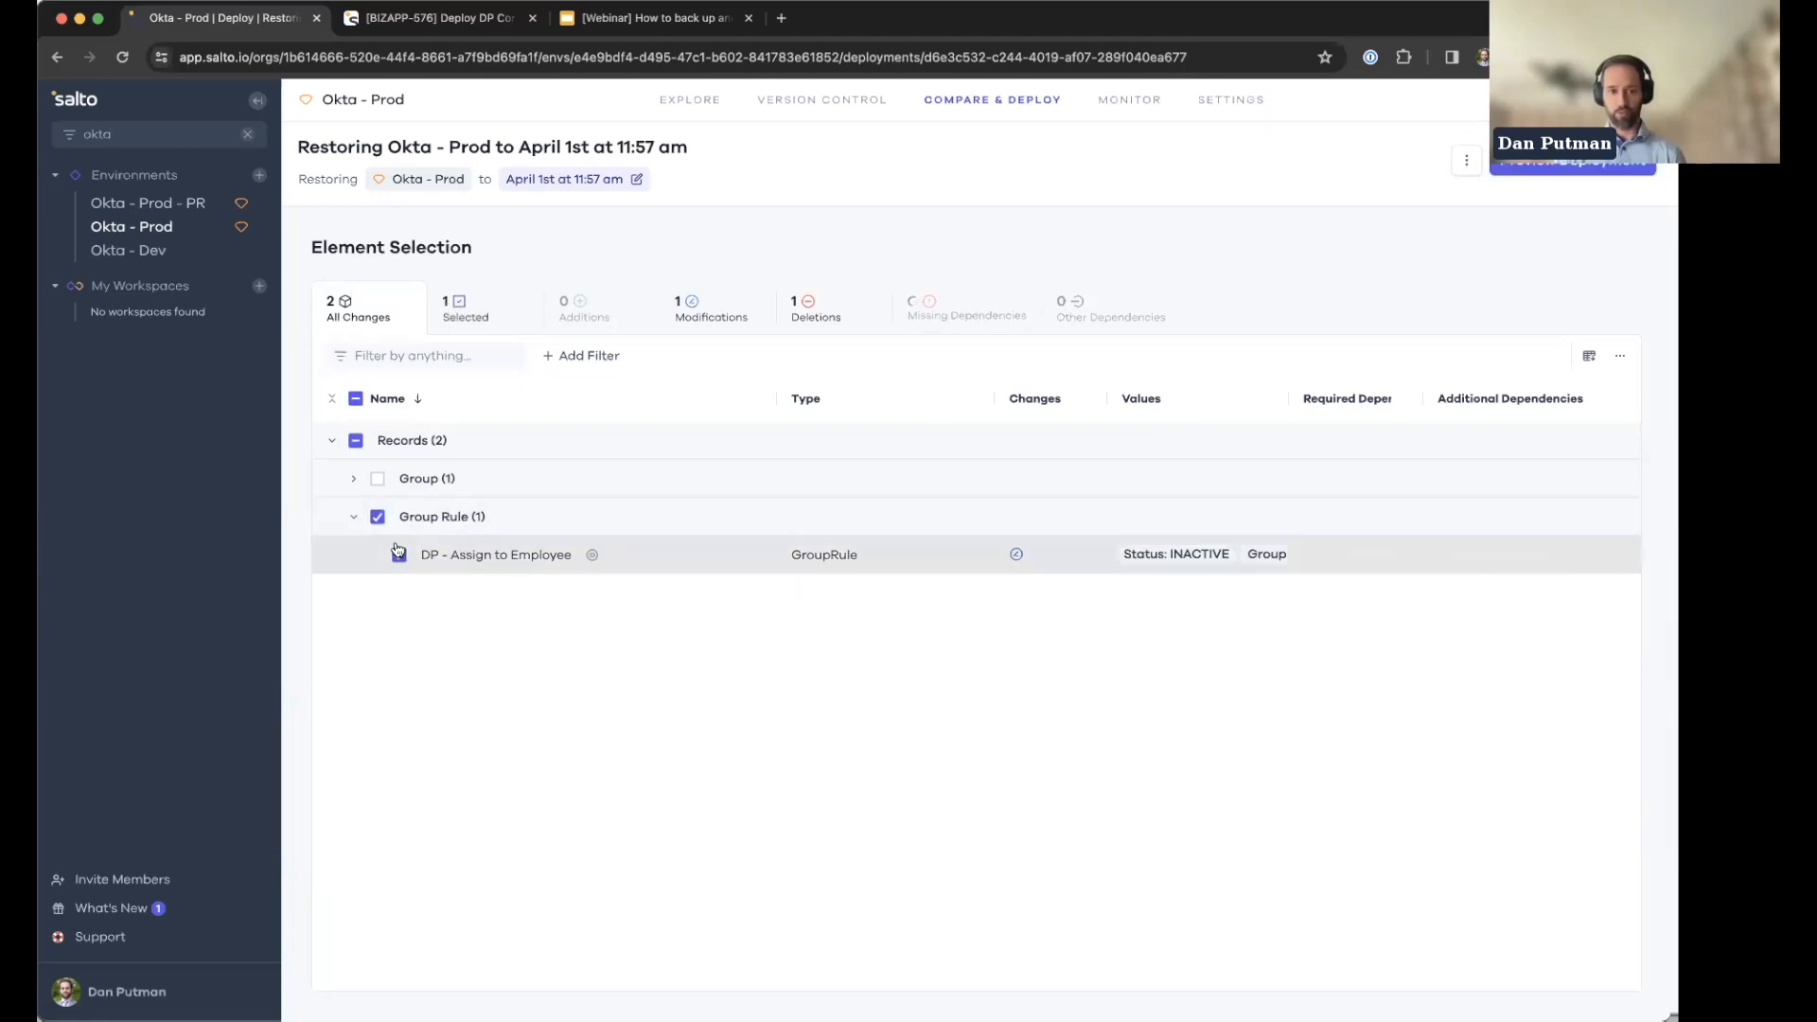
{"action": "left_click", "coordinate": [465, 564]}
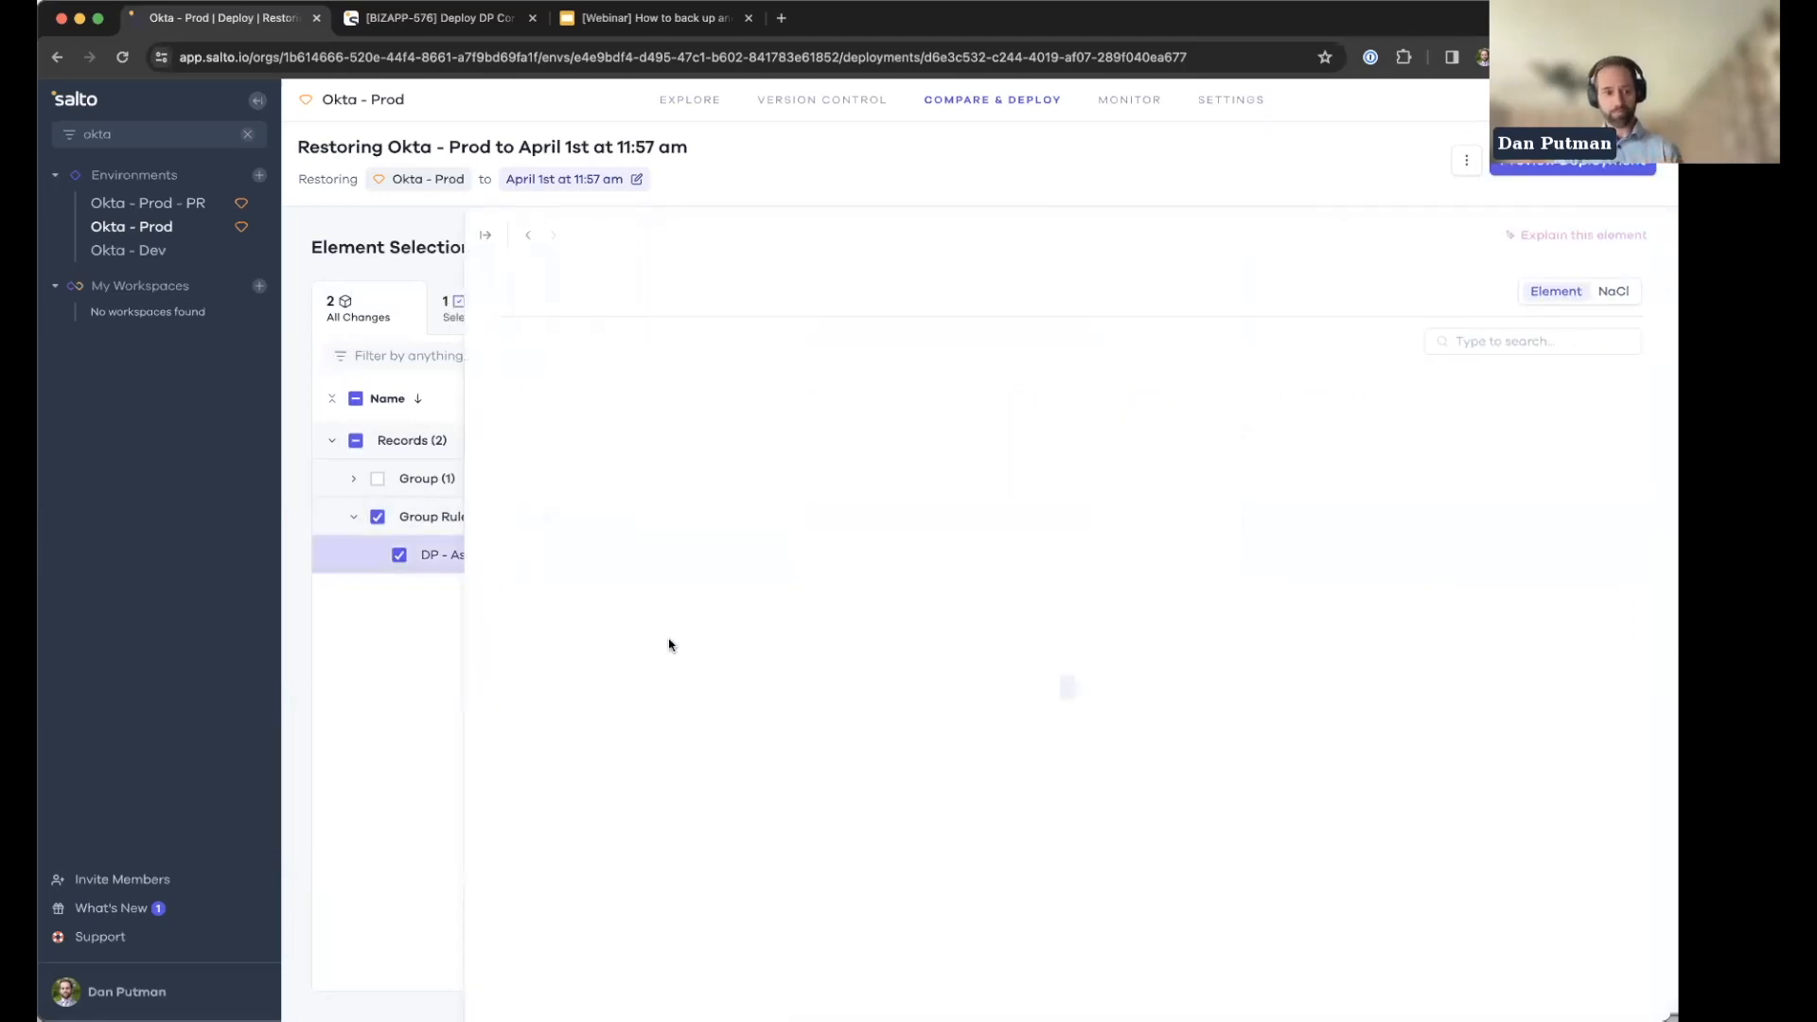
{"action": "scroll", "coordinate": [659, 701], "scroll_direction": "down", "scroll_amount": 1}
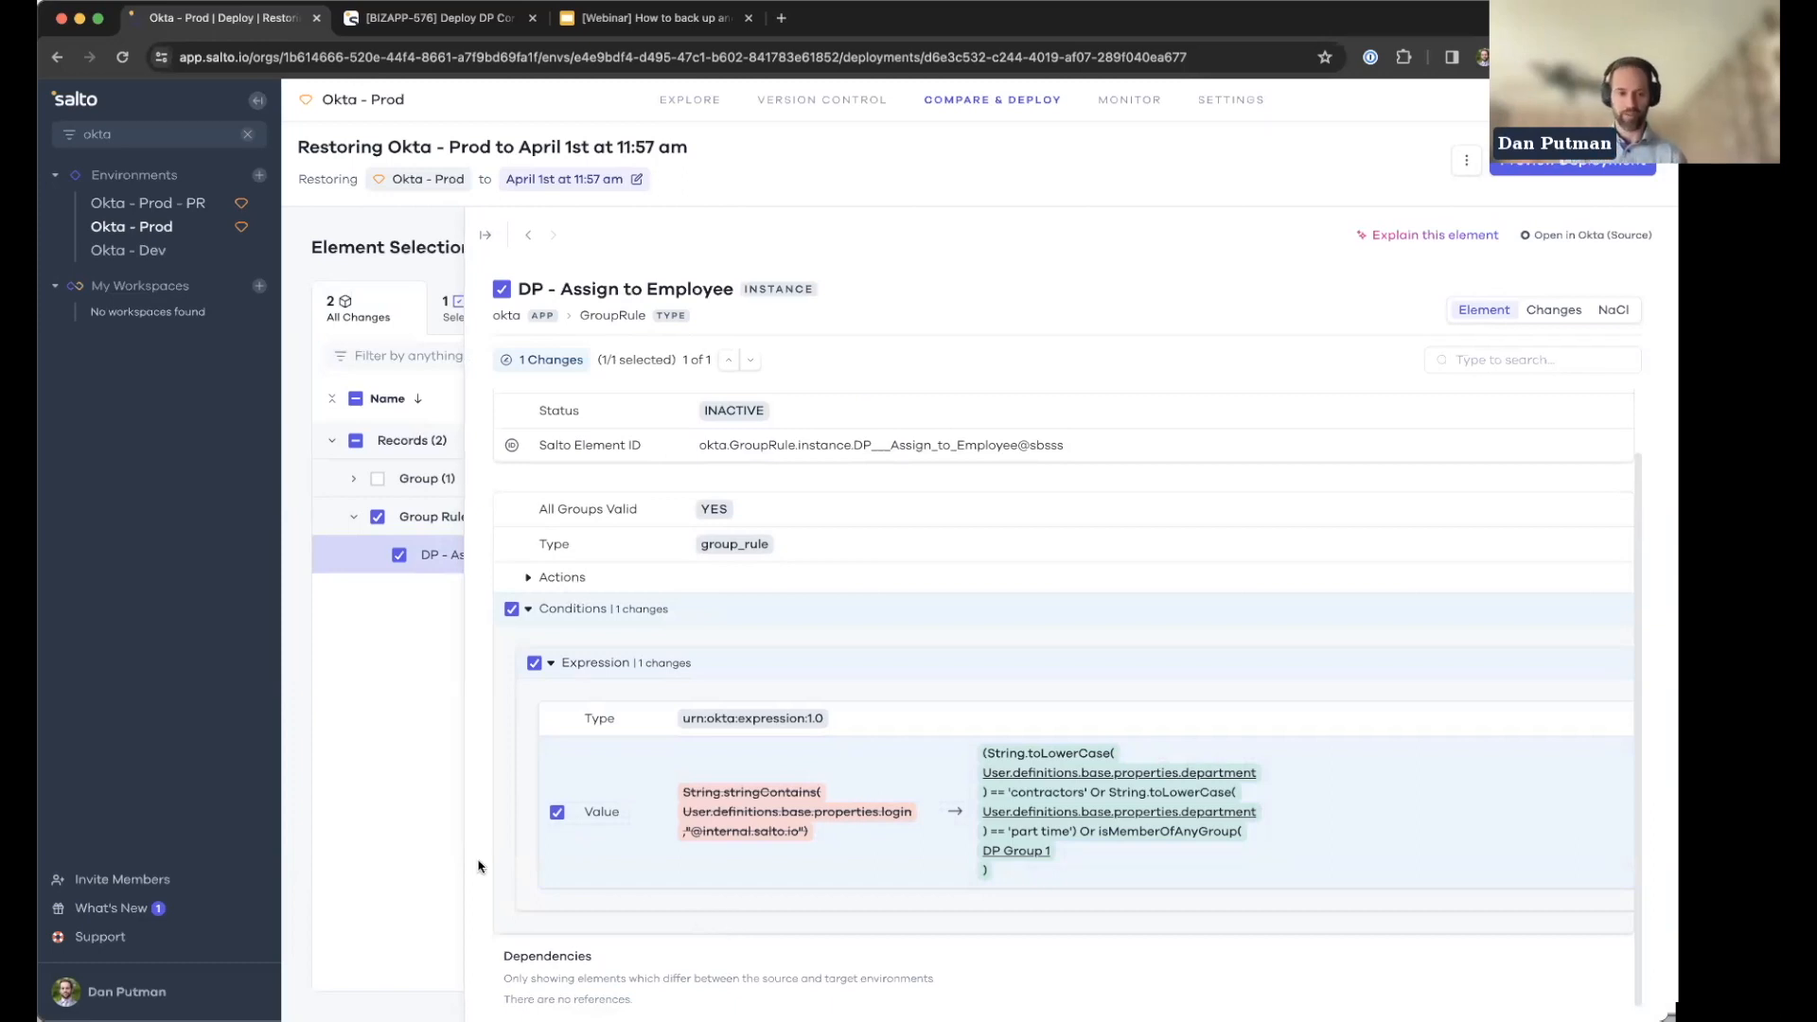
Examine the DP - Assign to Employee expression change, comparing the current value with the one being restored.
{"action": "double_click", "coordinate": [558, 817]}
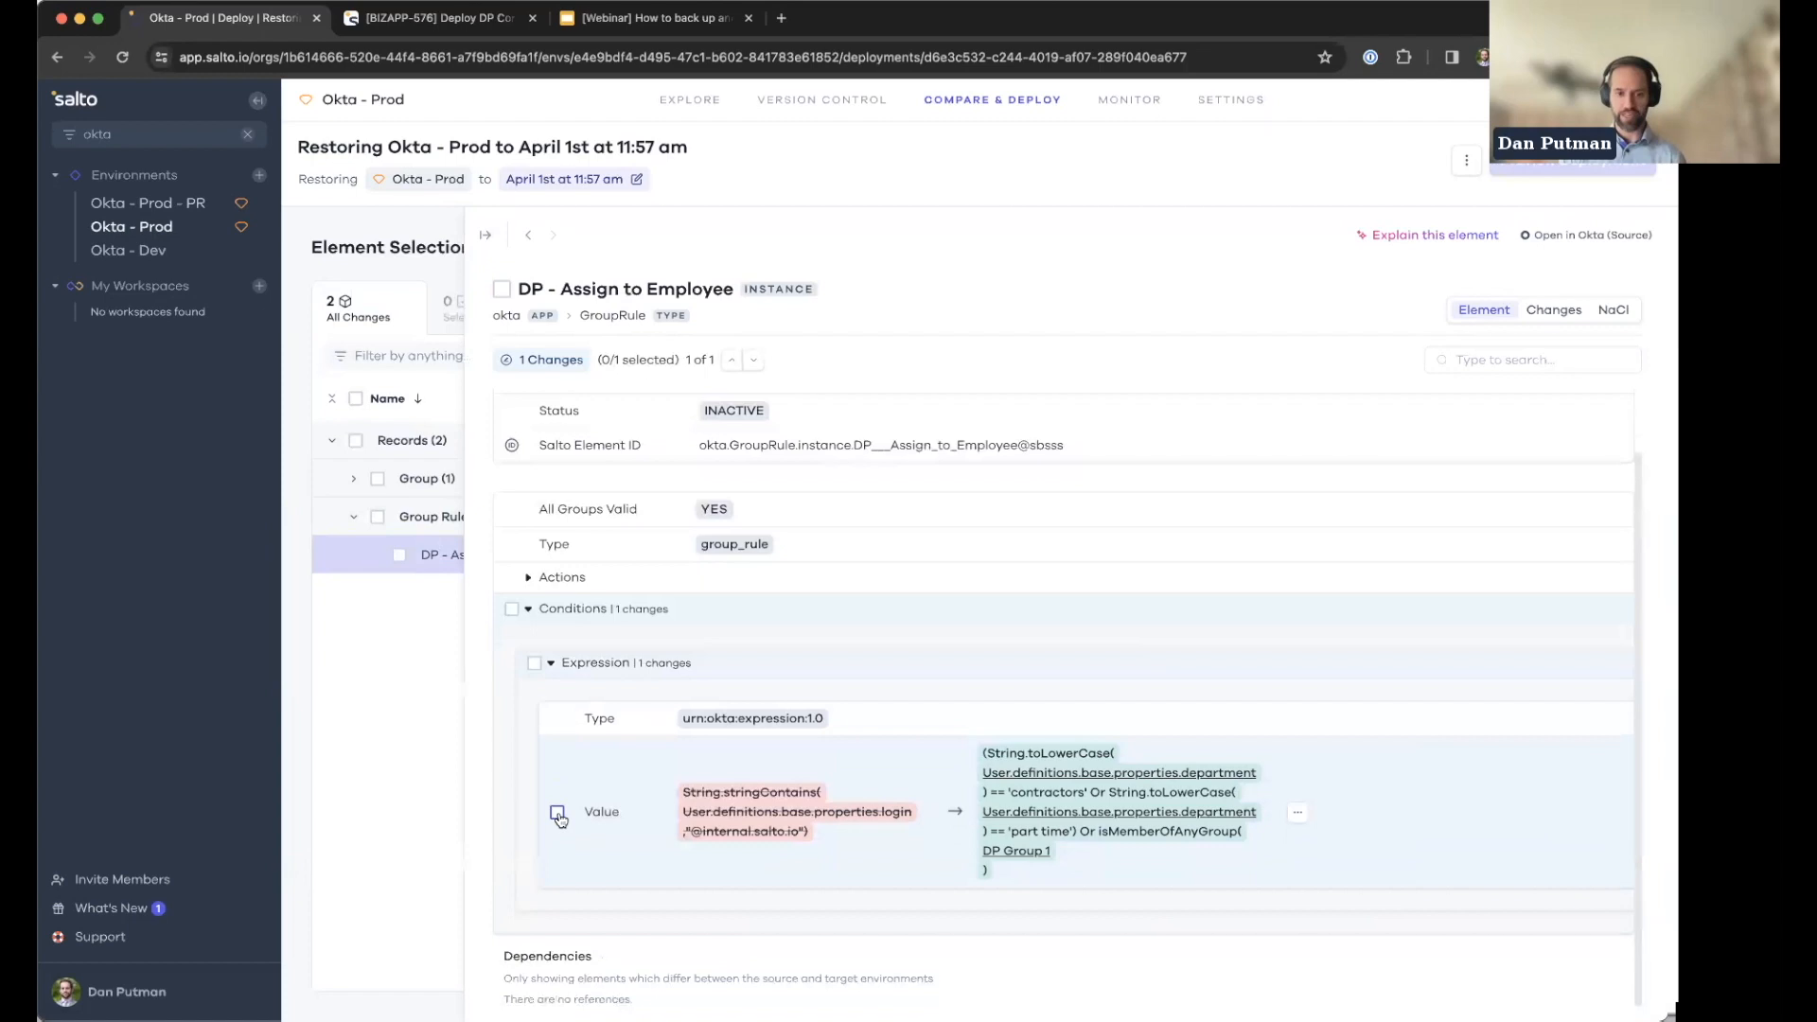
{"action": "double_click", "coordinate": [558, 816]}
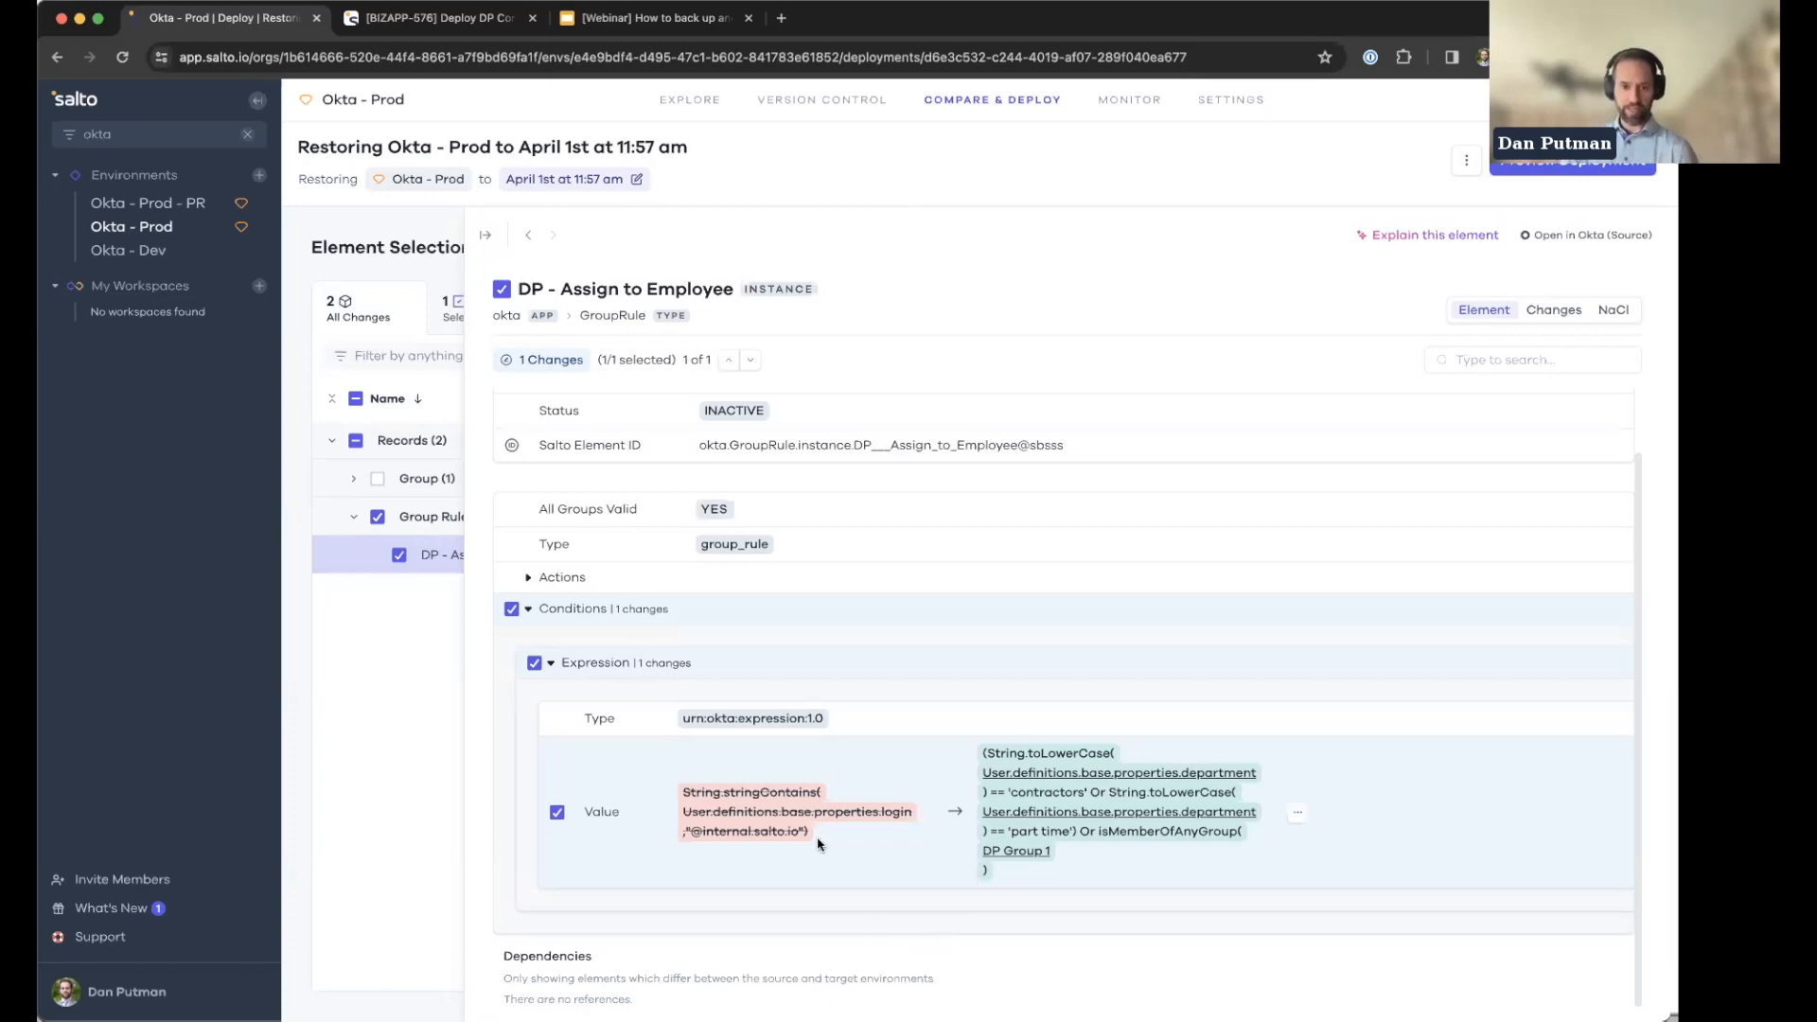
{"action": "left_click_drag", "start_coordinate": [681, 792], "coordinate": [809, 837]}
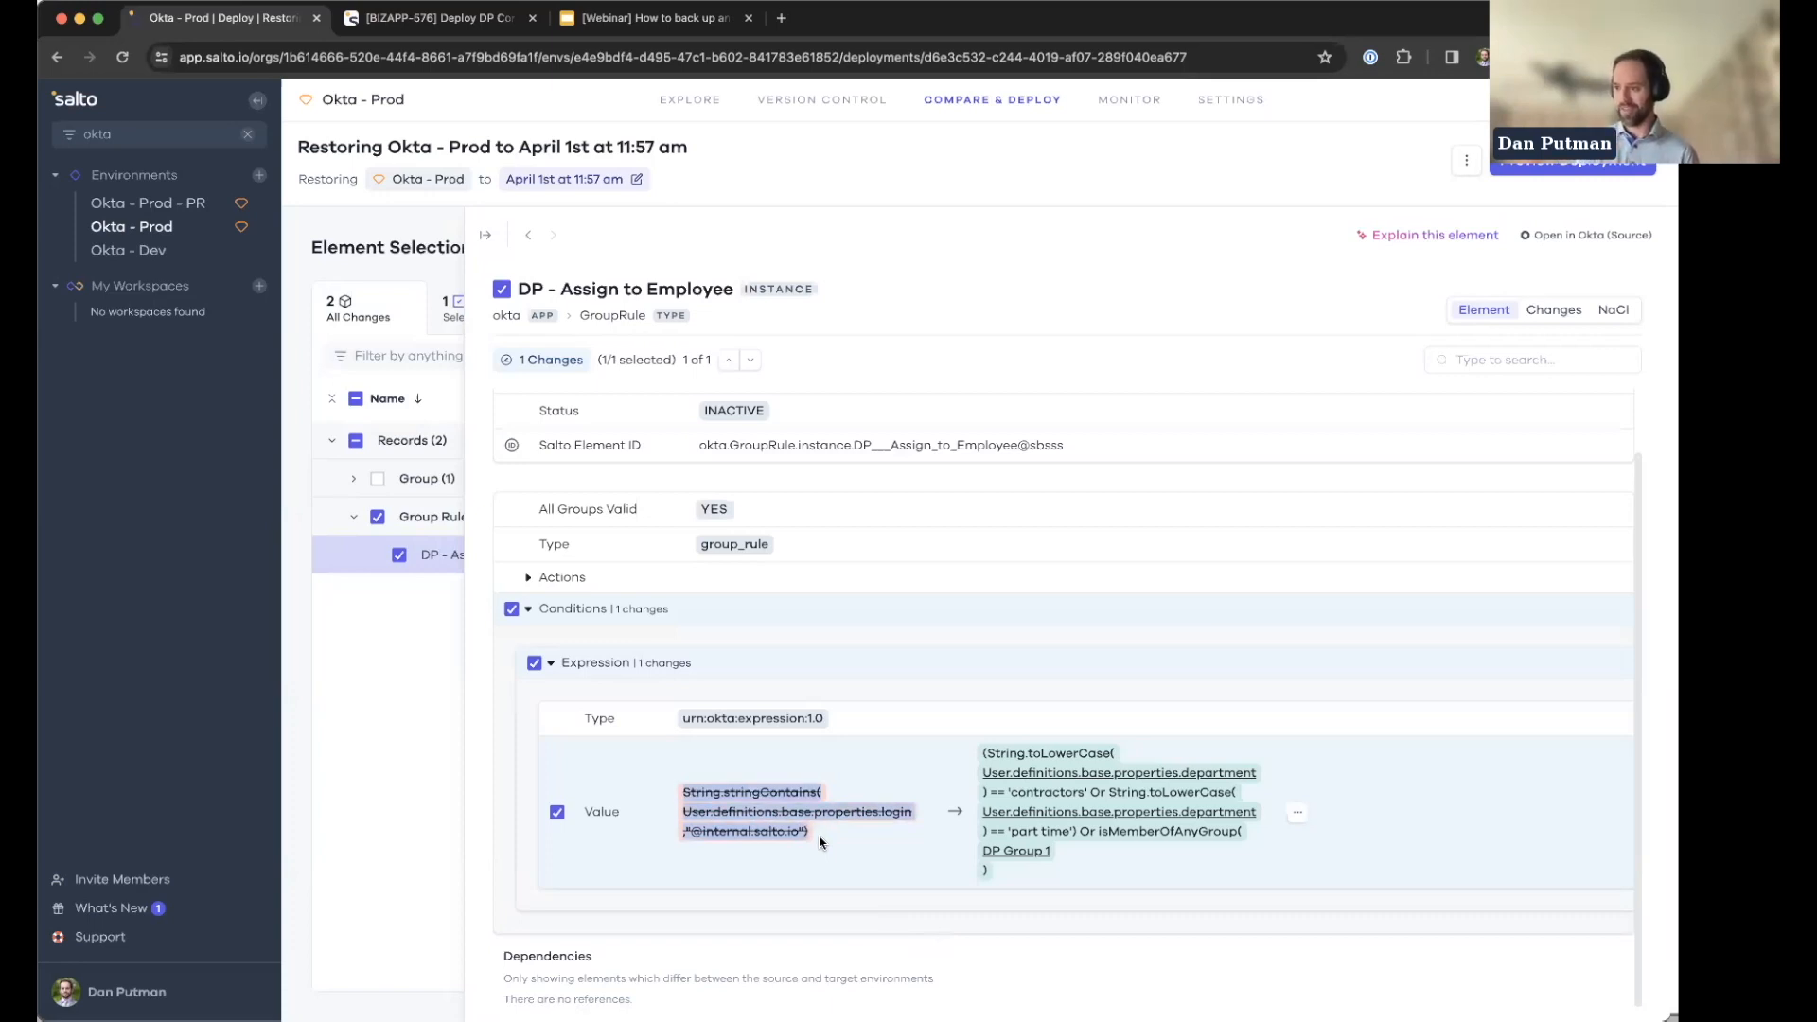
{"action": "left_click_drag", "start_coordinate": [1041, 877], "coordinate": [973, 759]}
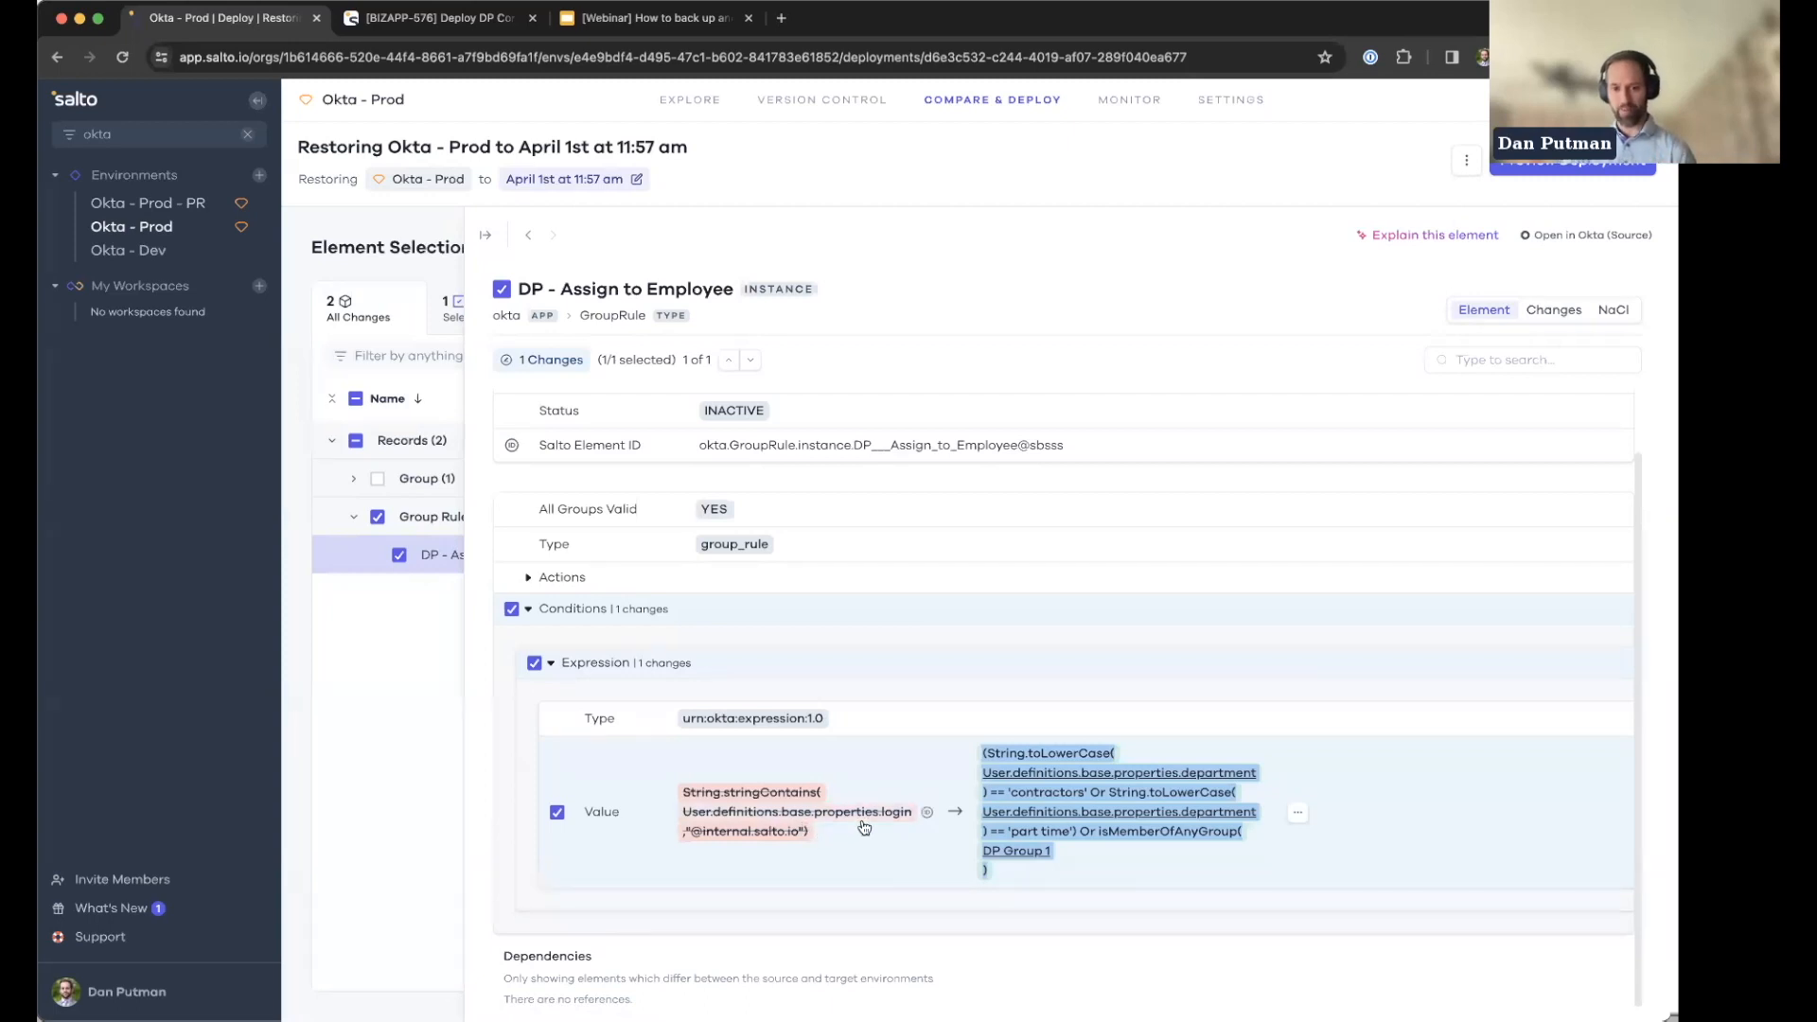
{"action": "left_click", "coordinate": [1146, 871]}
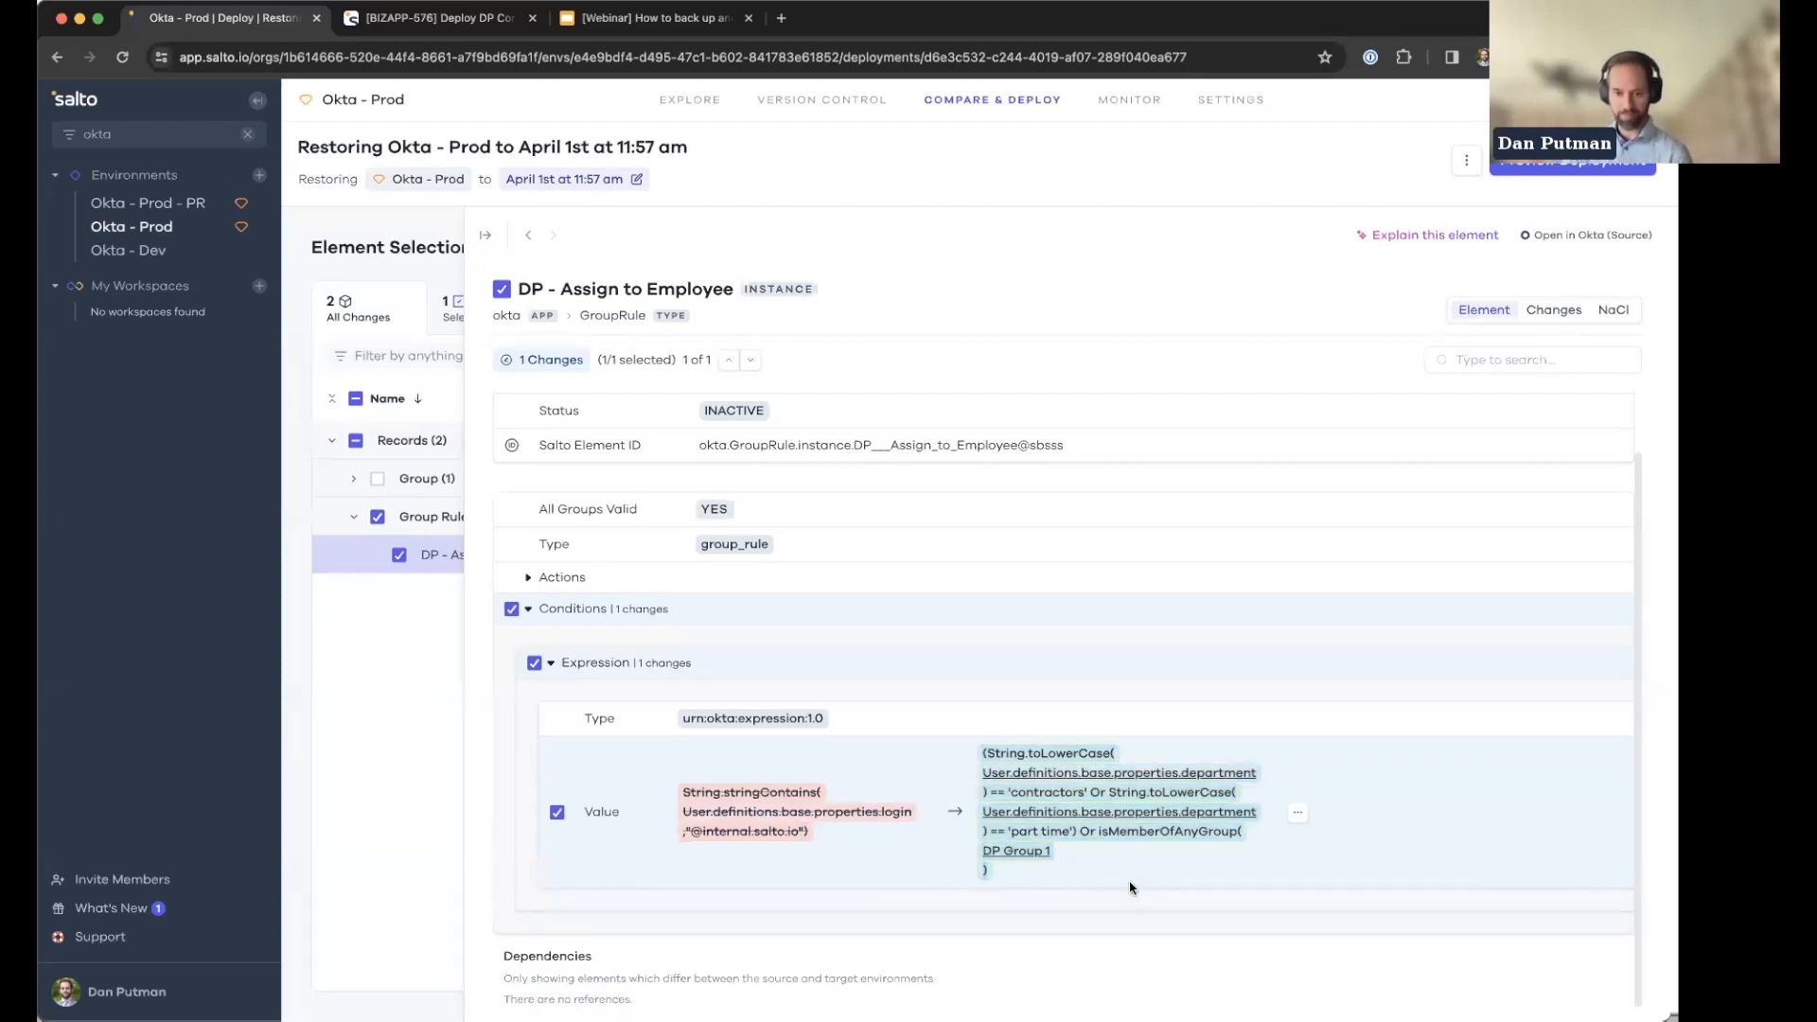
Preview the restore deployment and review the modification planned for DP - Assign to Employee.
{"action": "left_click", "coordinate": [1519, 168]}
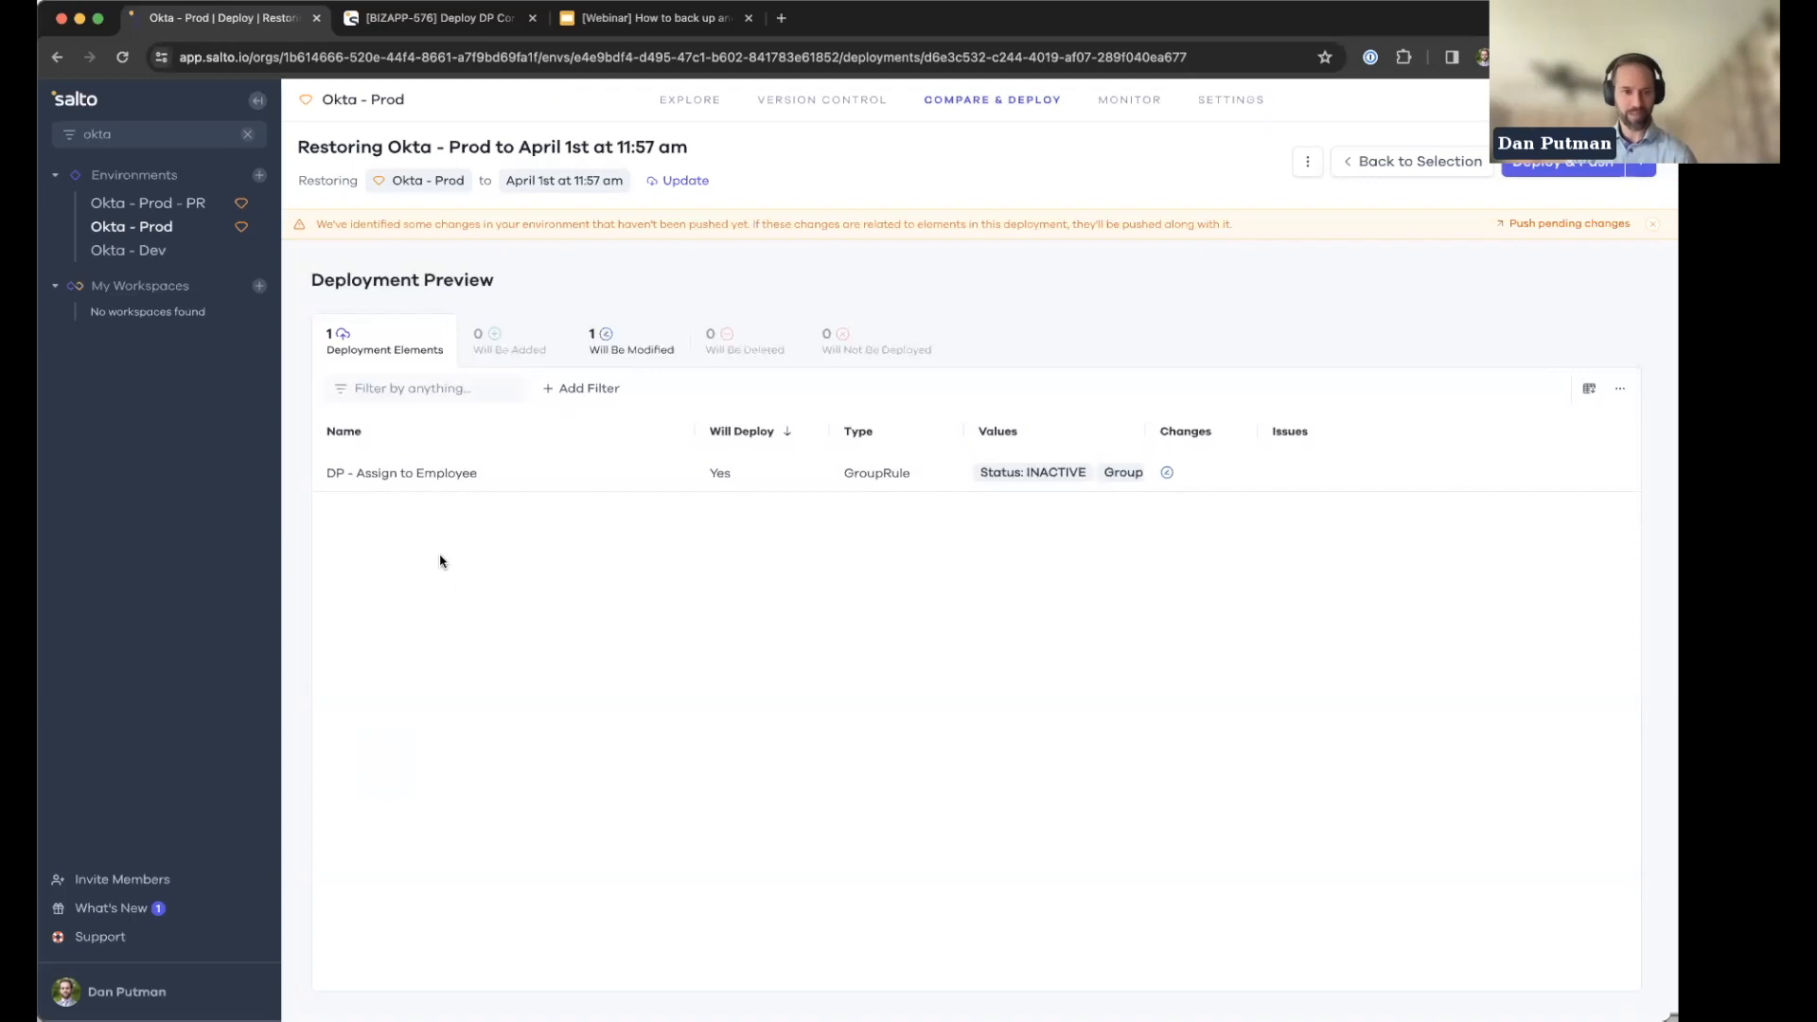
{"action": "left_click", "coordinate": [625, 348]}
{"action": "left_click", "coordinate": [653, 479]}
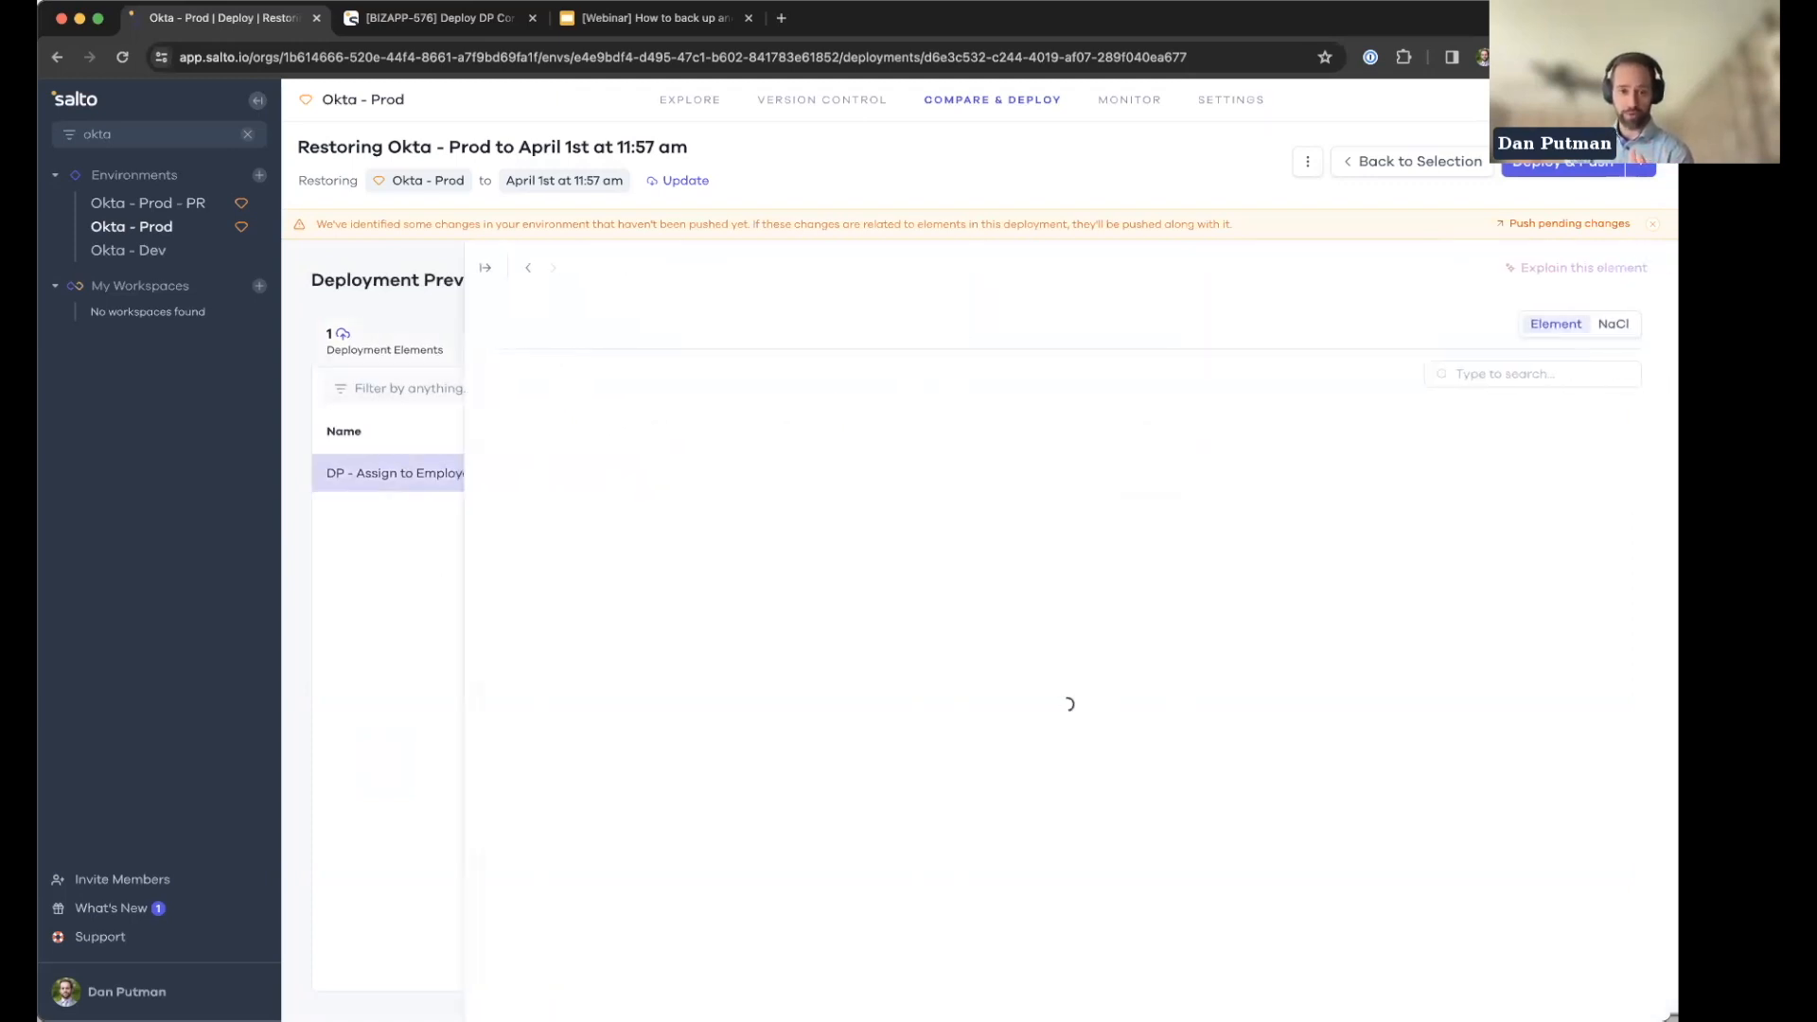
{"action": "scroll", "coordinate": [975, 975], "scroll_direction": "down", "scroll_amount": 2}
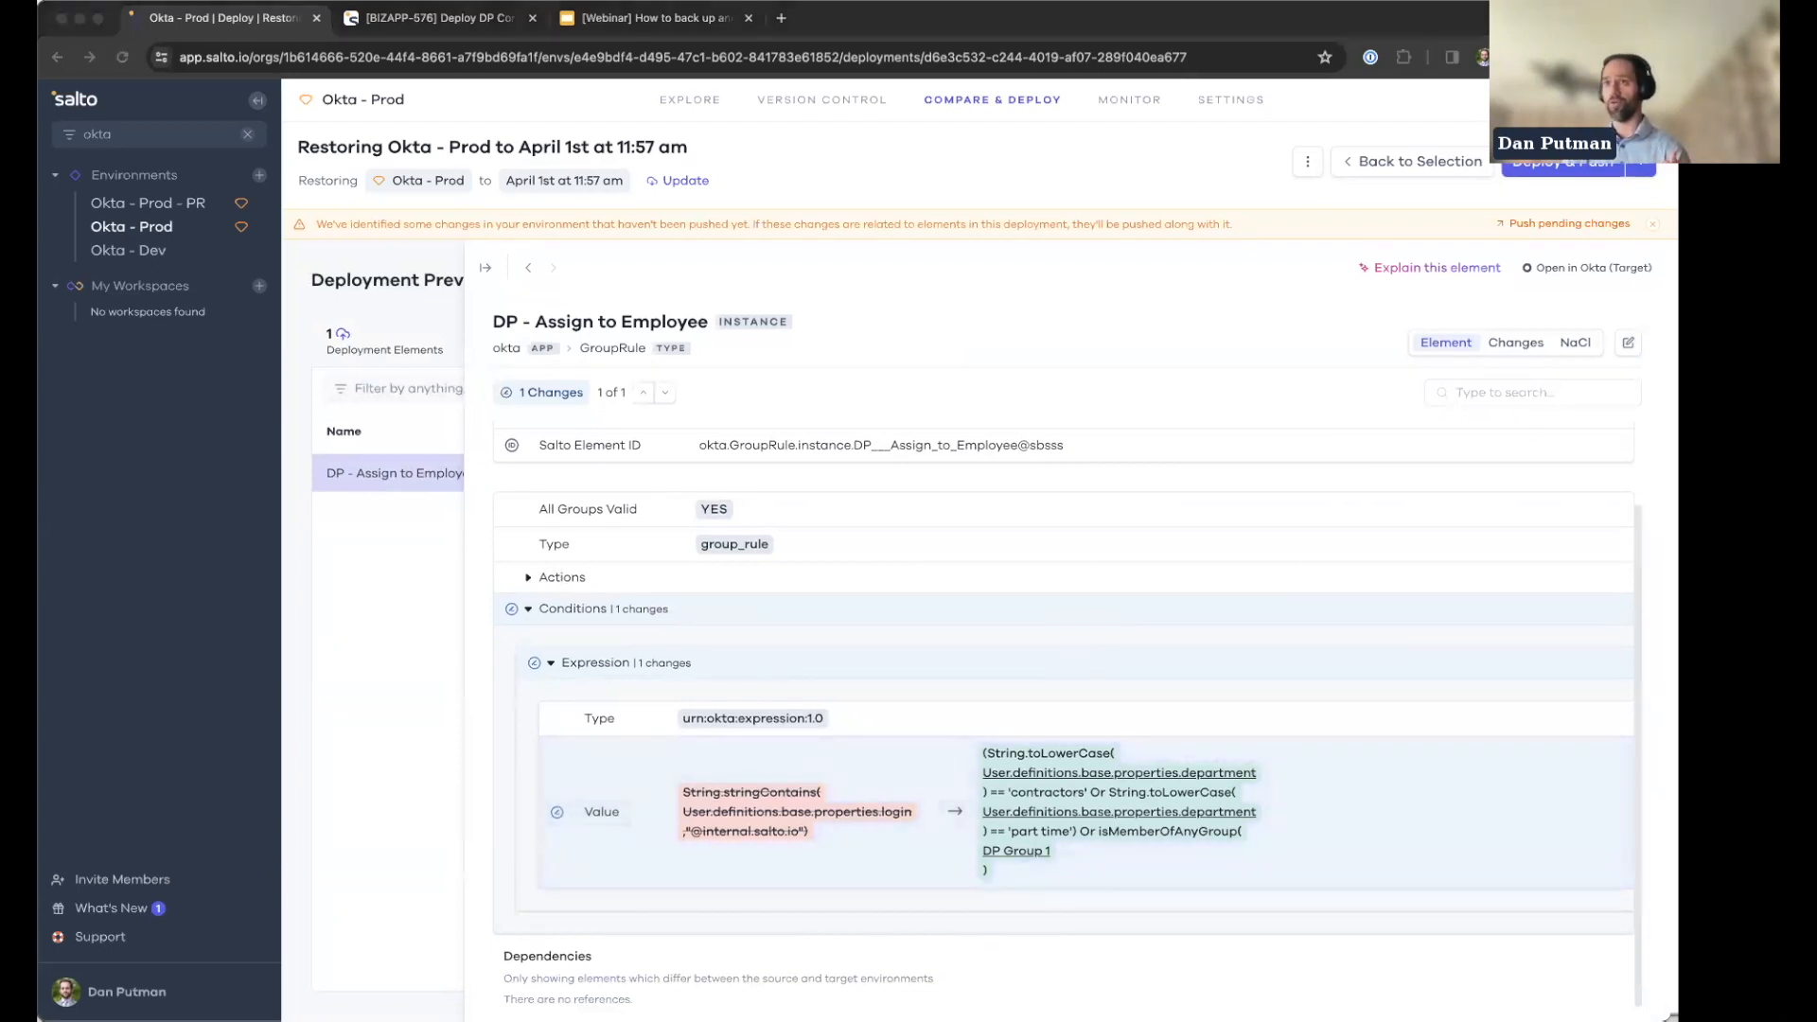
Open the Okta admin group rules page in a new tab and inspect the DP - Assign to Employee rule without saving.
{"action": "left_click", "coordinate": [1150, 62]}
{"action": "key", "text": "super+t"}
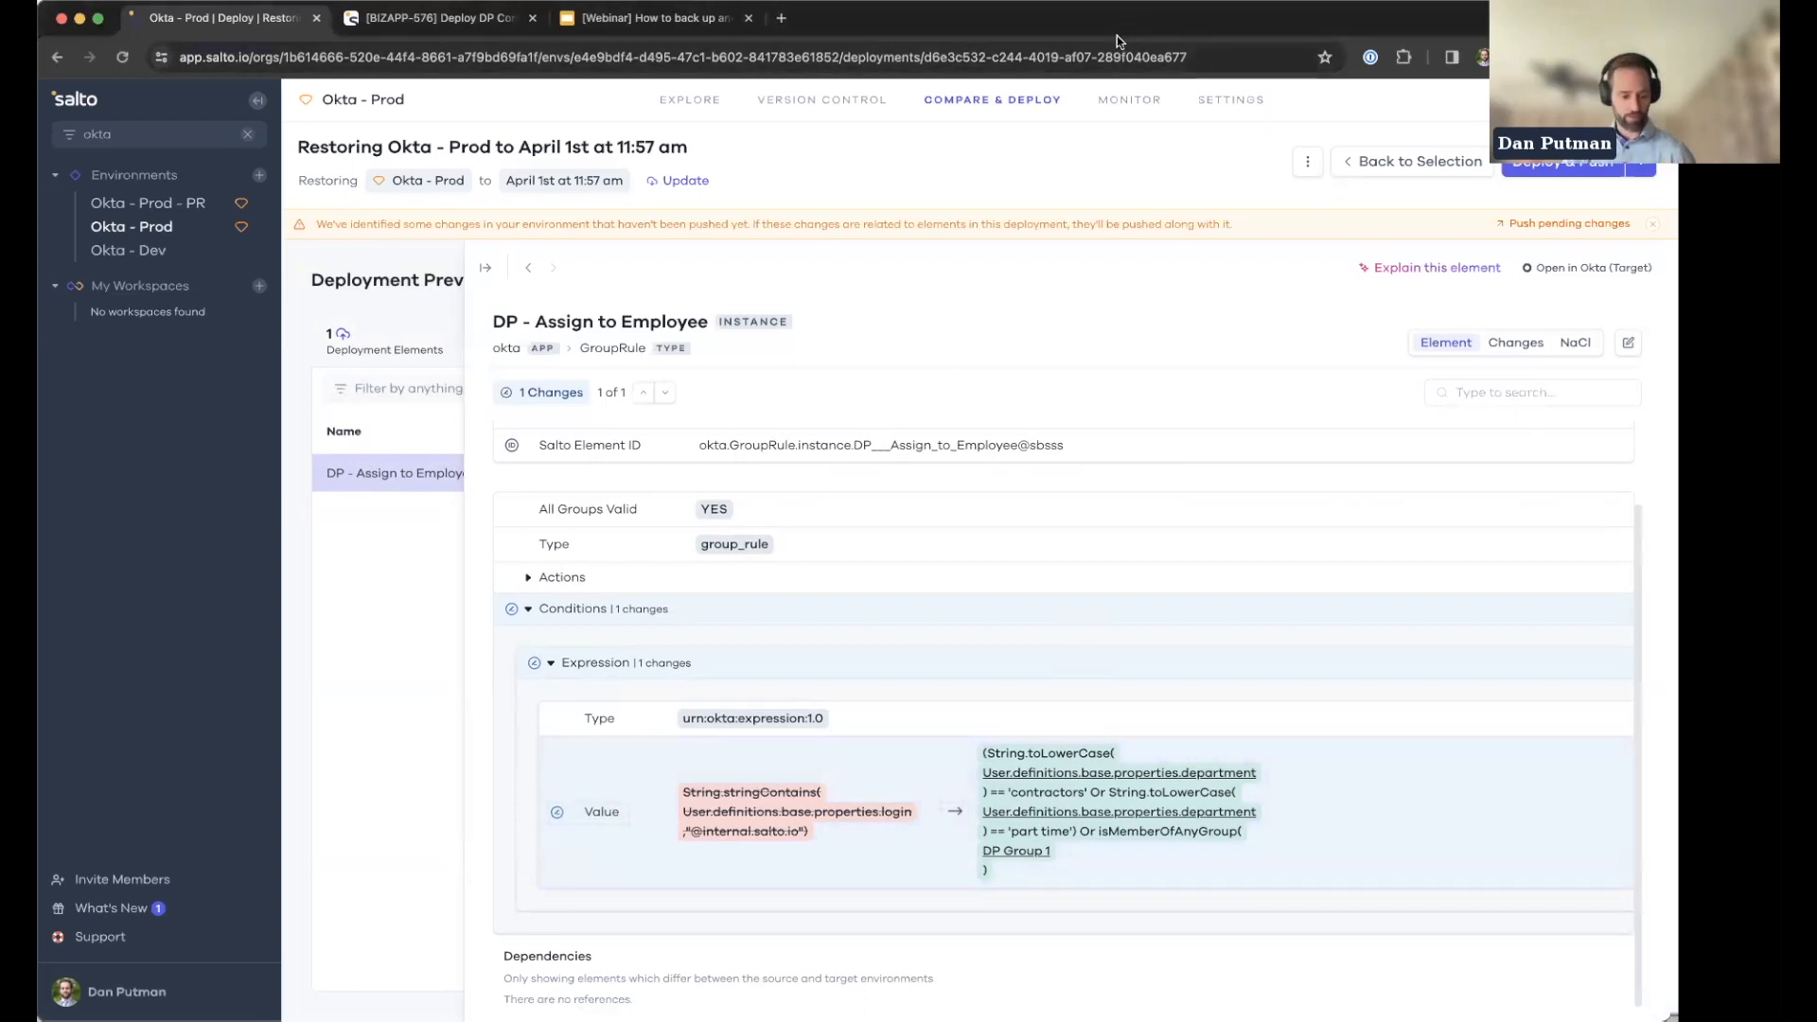
{"action": "type", "text": "https://dev-01421093-admin.okta.com/admin/groups#rules"}
{"action": "key", "text": "Return"}
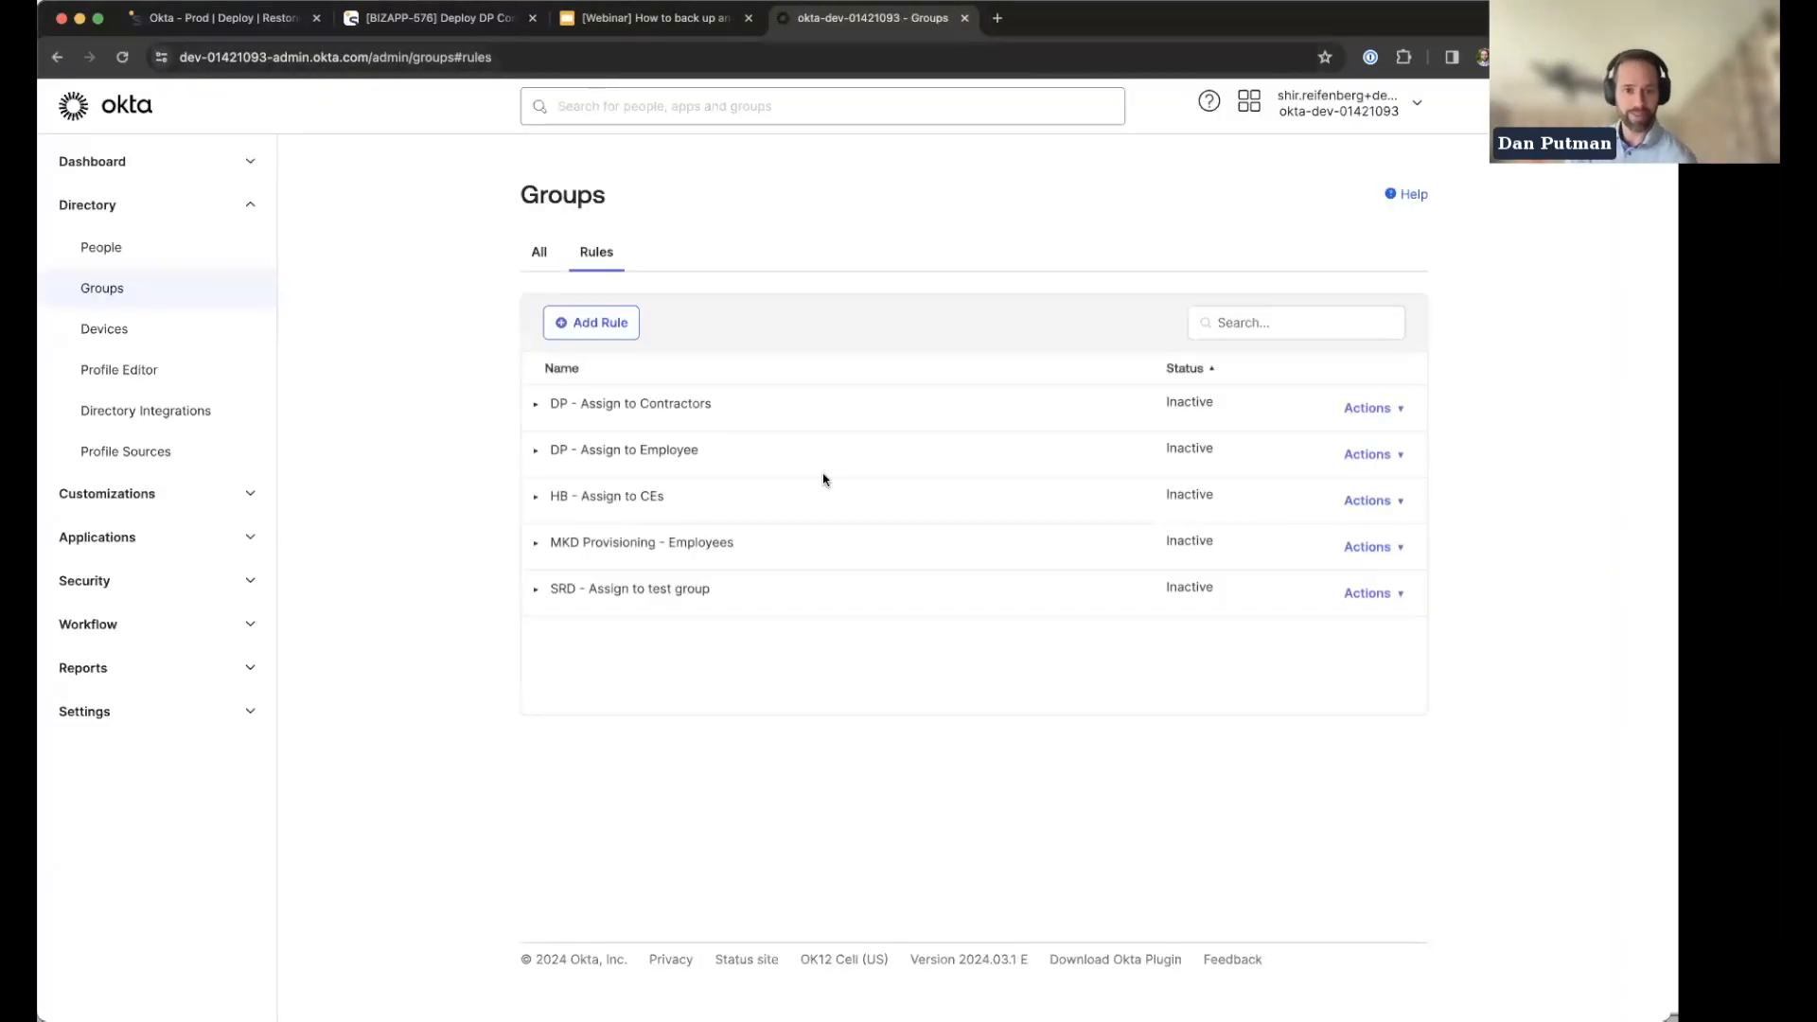
{"action": "left_click", "coordinate": [1373, 459]}
{"action": "left_click", "coordinate": [1306, 489]}
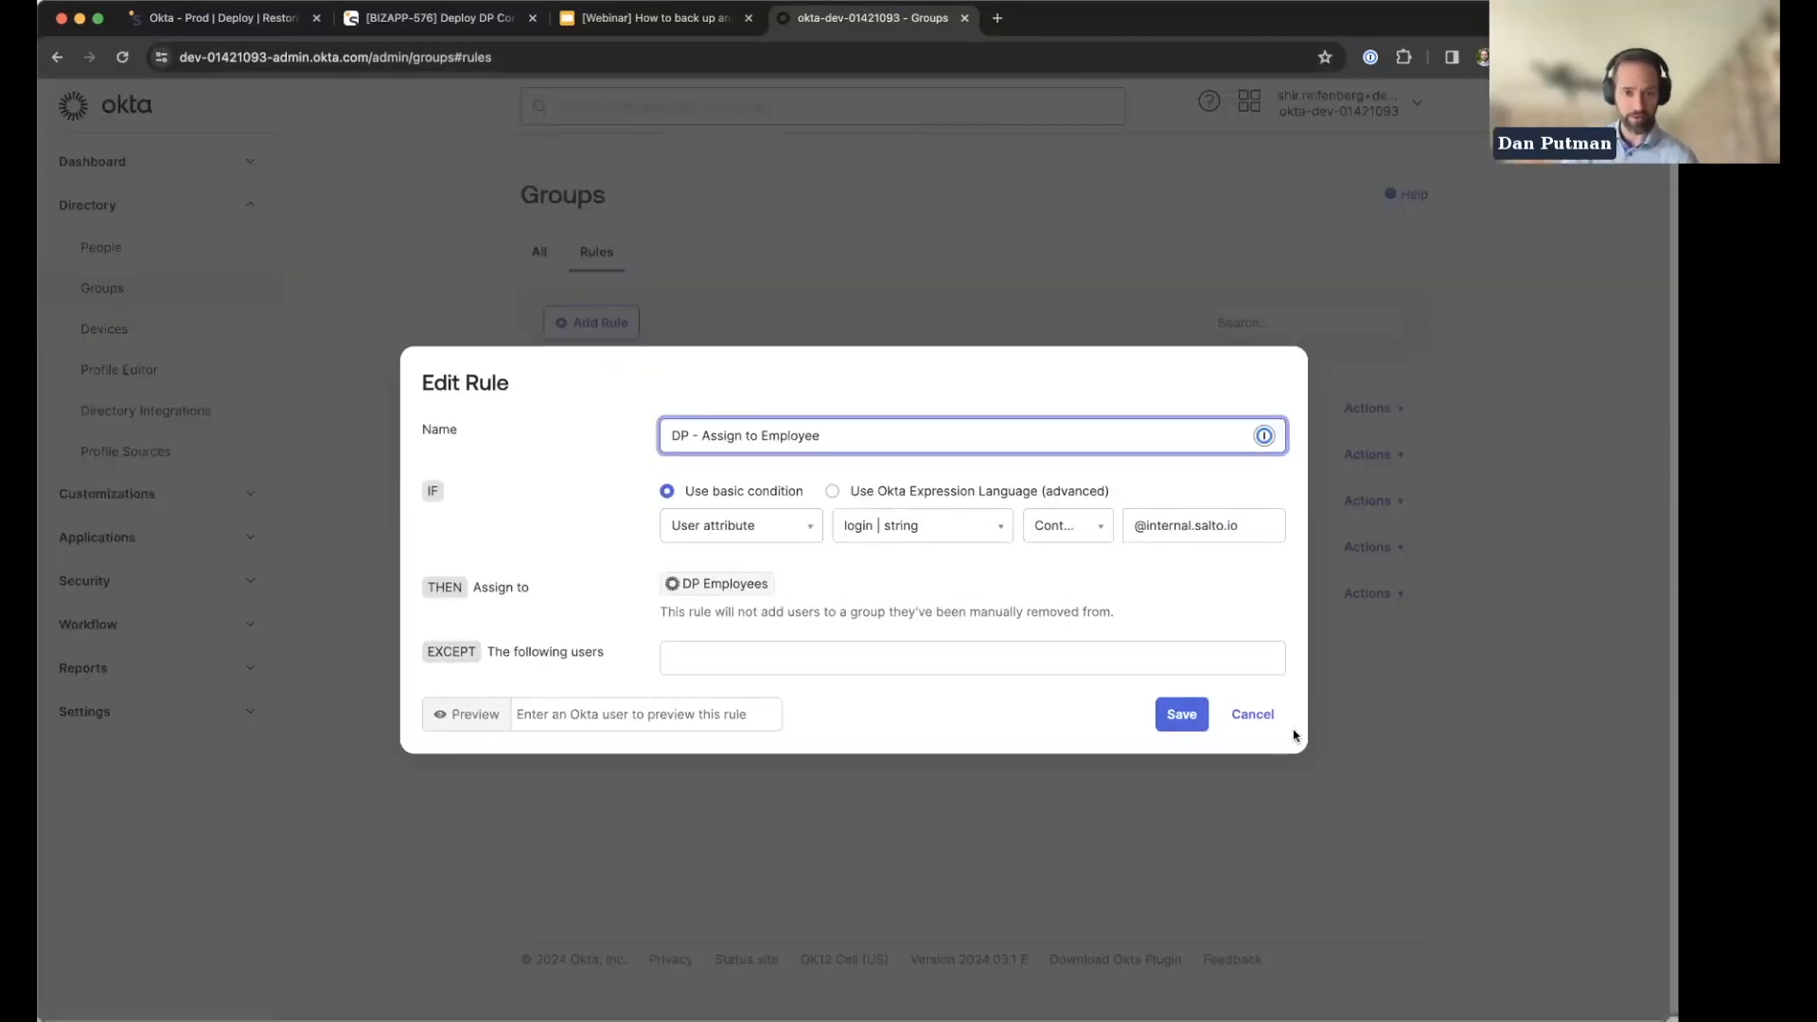
{"action": "left_click", "coordinate": [1252, 715]}
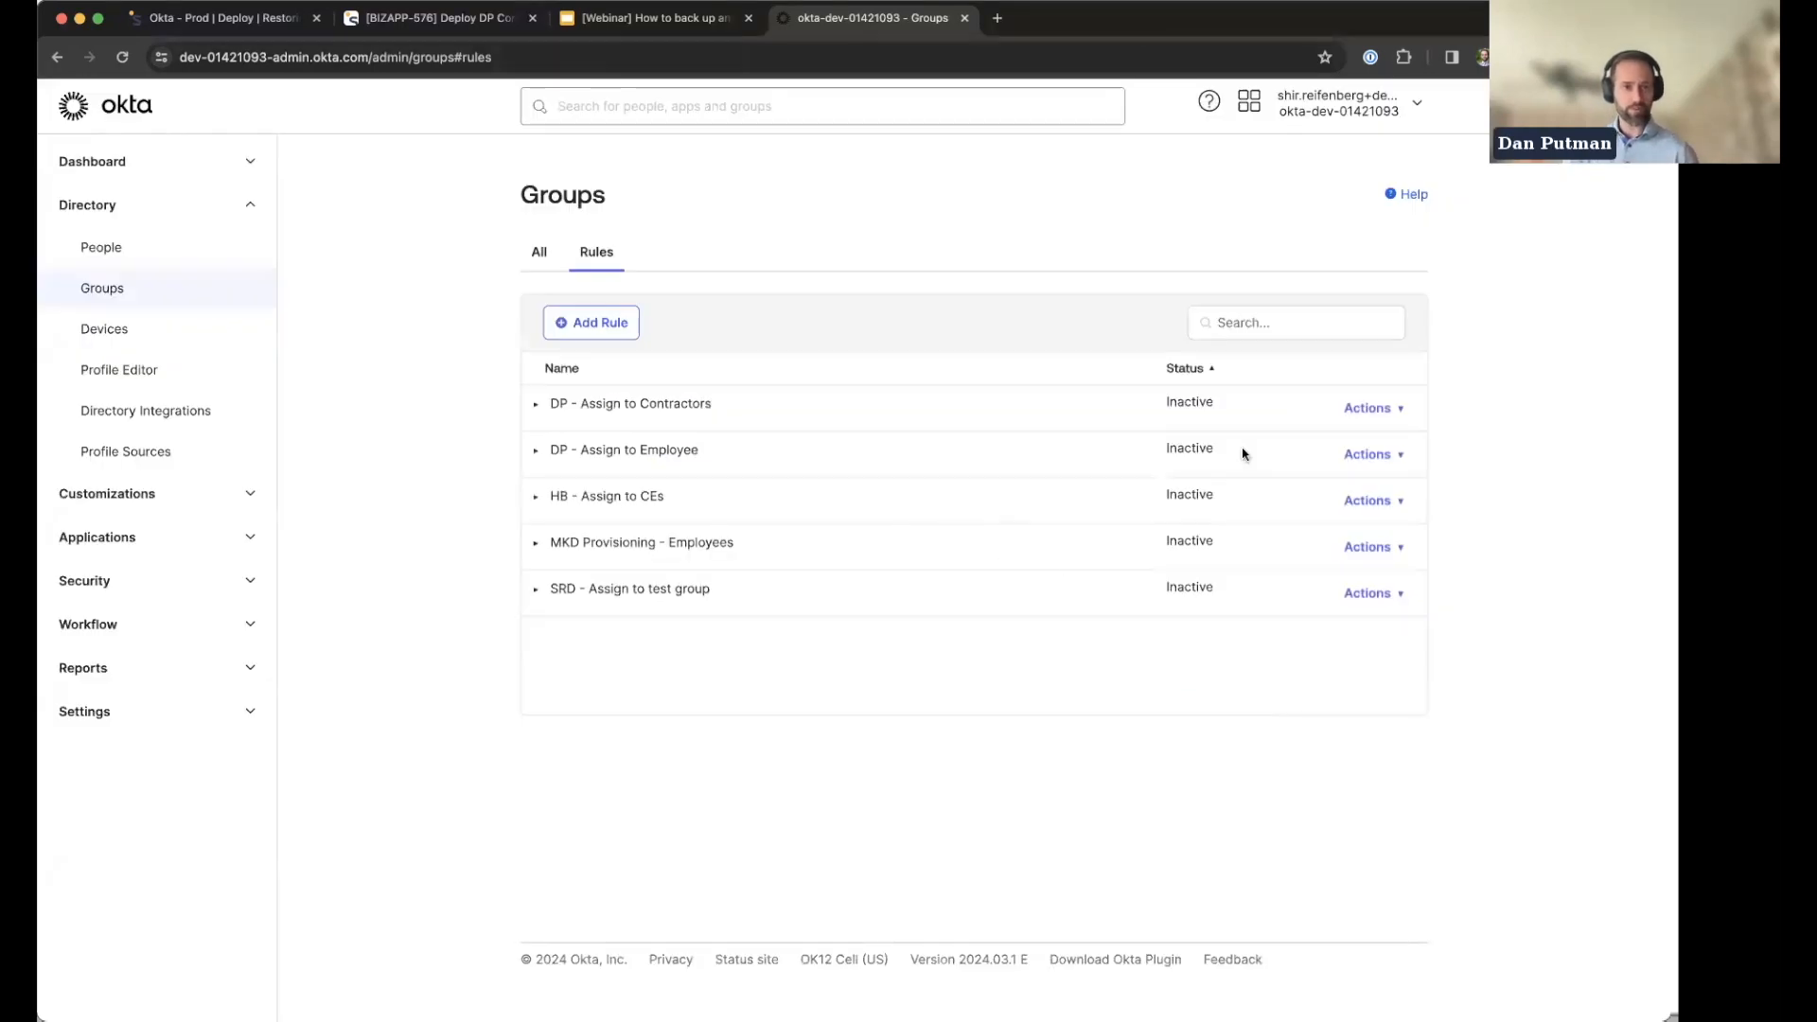
Return to Salto, deploy and push the restore to the sensitive Okta - Prod environment, and view the deployed rule's changes.
{"action": "key", "text": "super+1"}
{"action": "left_click", "coordinate": [1526, 171]}
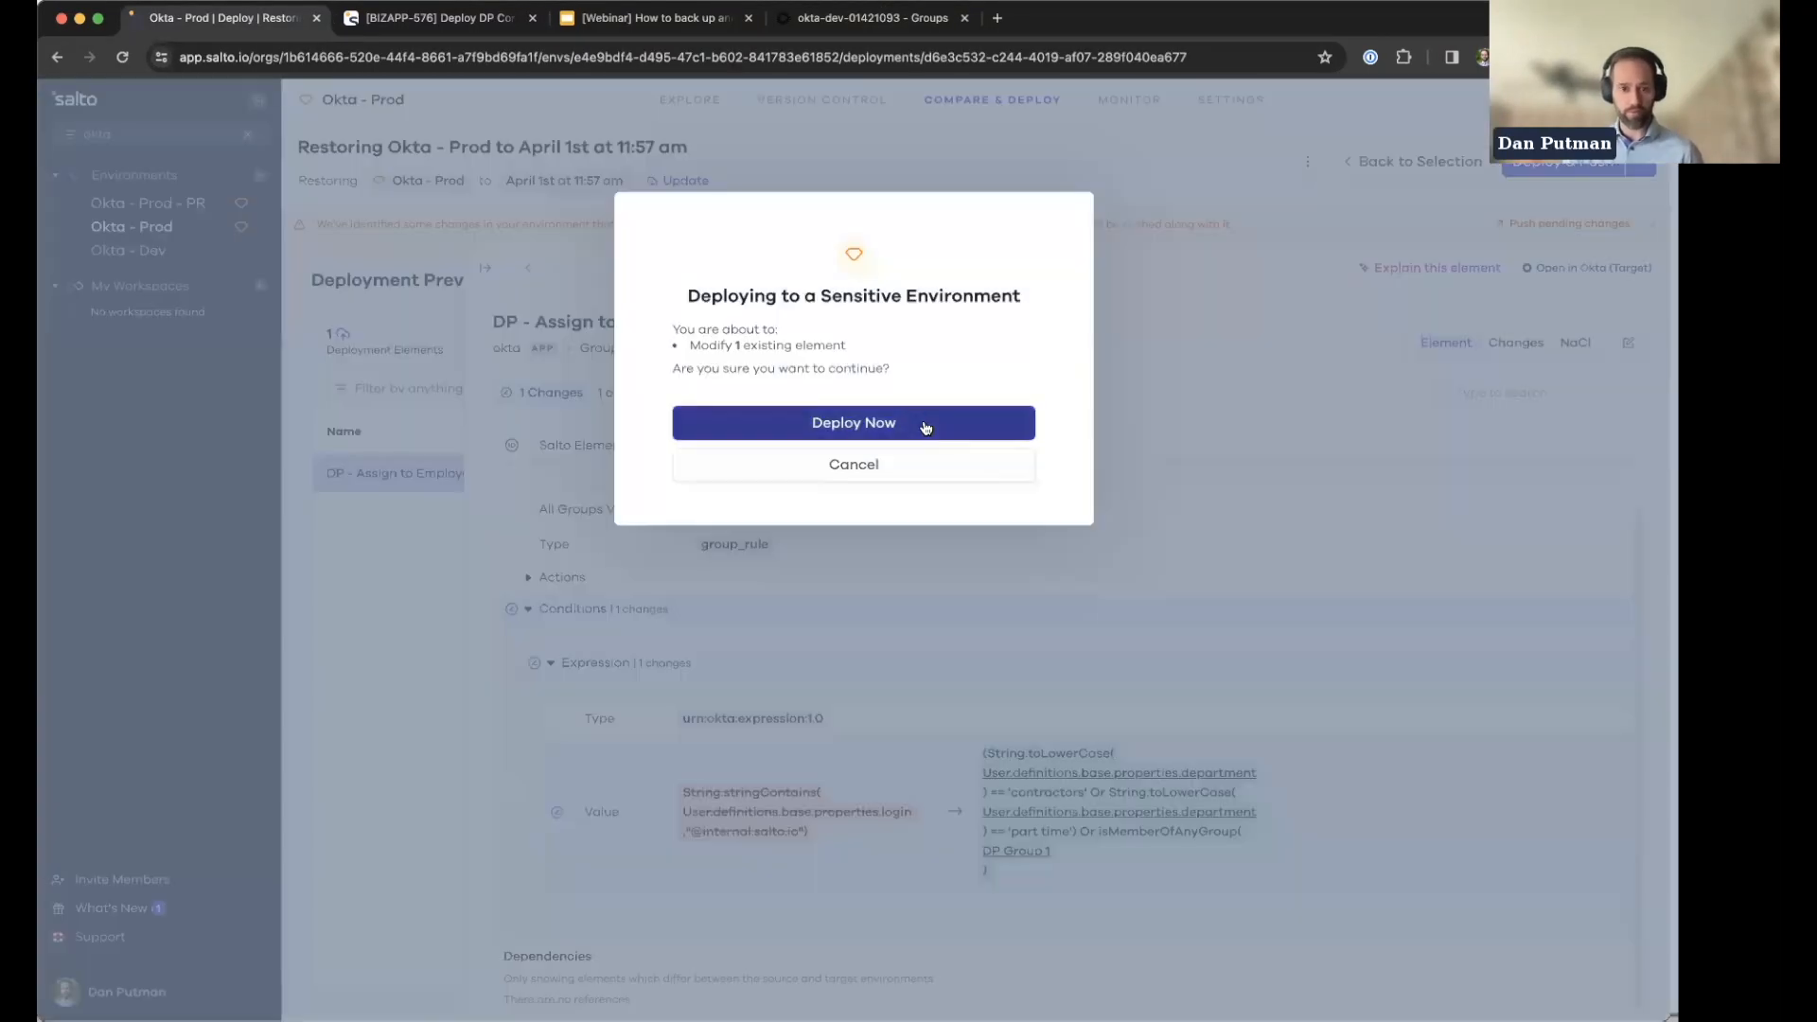
{"action": "left_click", "coordinate": [925, 427]}
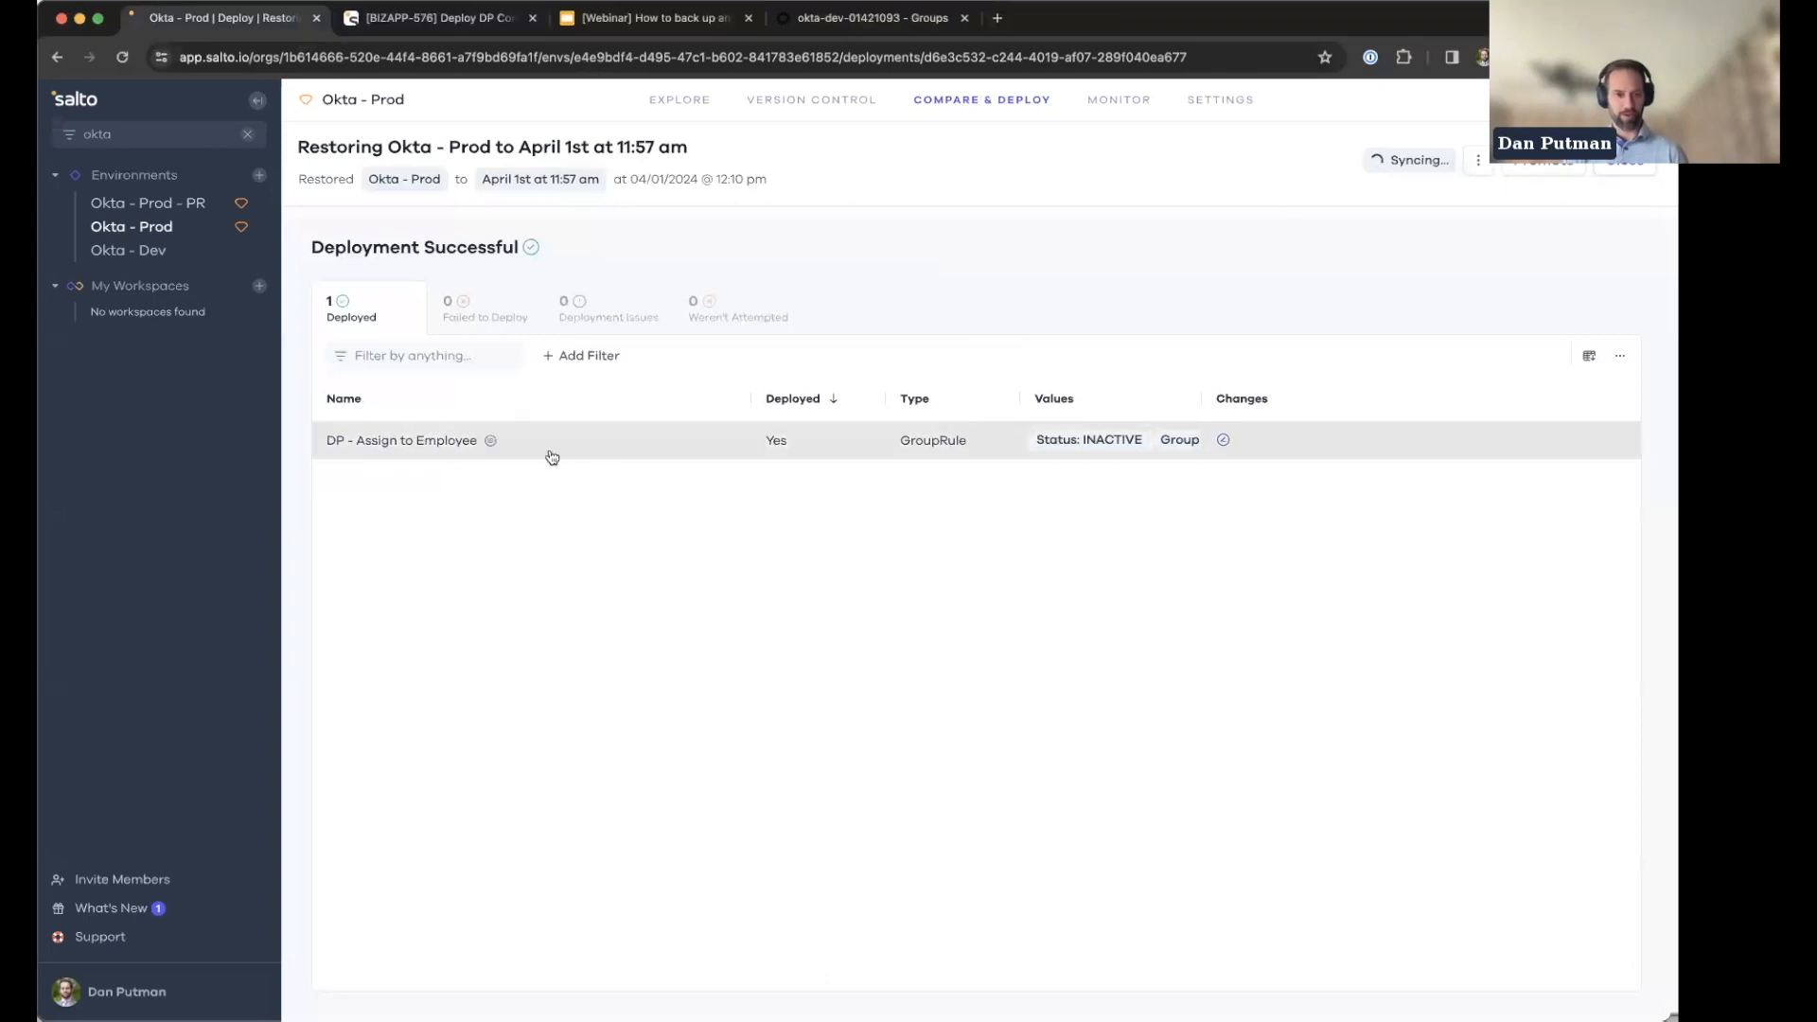
{"action": "left_click", "coordinate": [920, 456]}
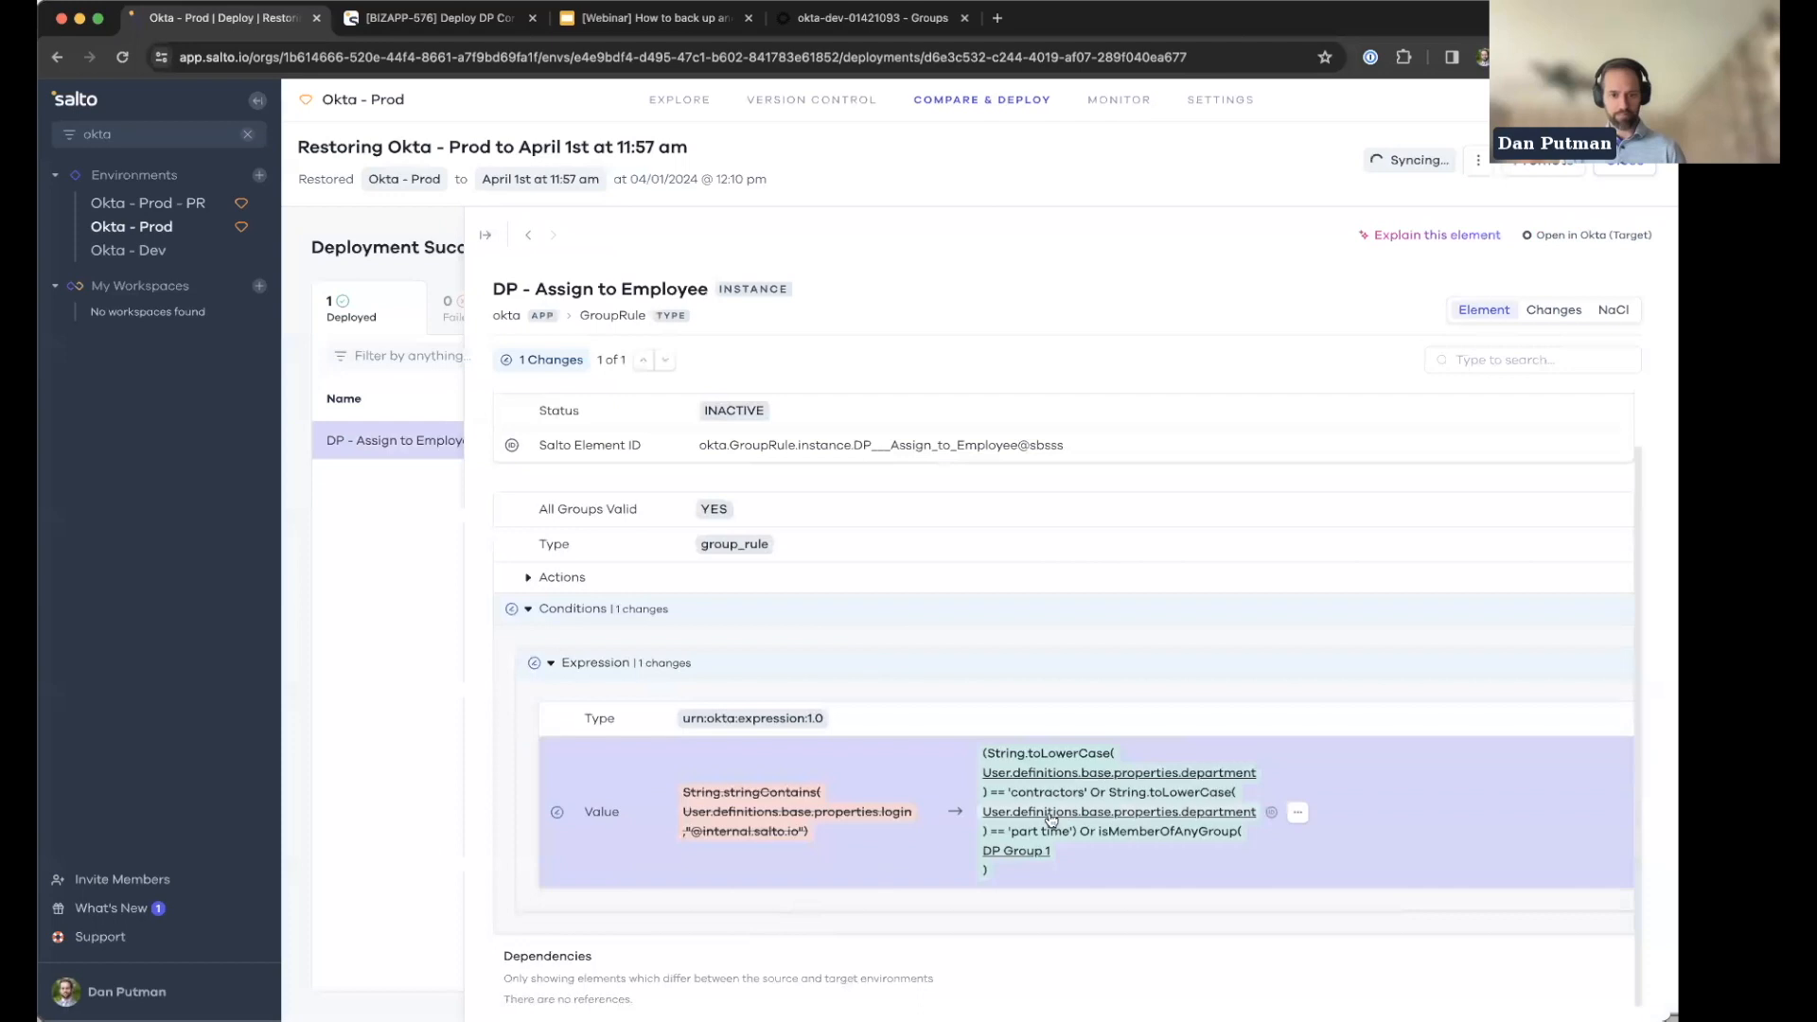
{"action": "key", "text": "Escape"}
Switch to the Okta admin console, reopen the DP - Assign to Employee rule and examine its expression and the group ID it references.
{"action": "key", "text": "super+4"}
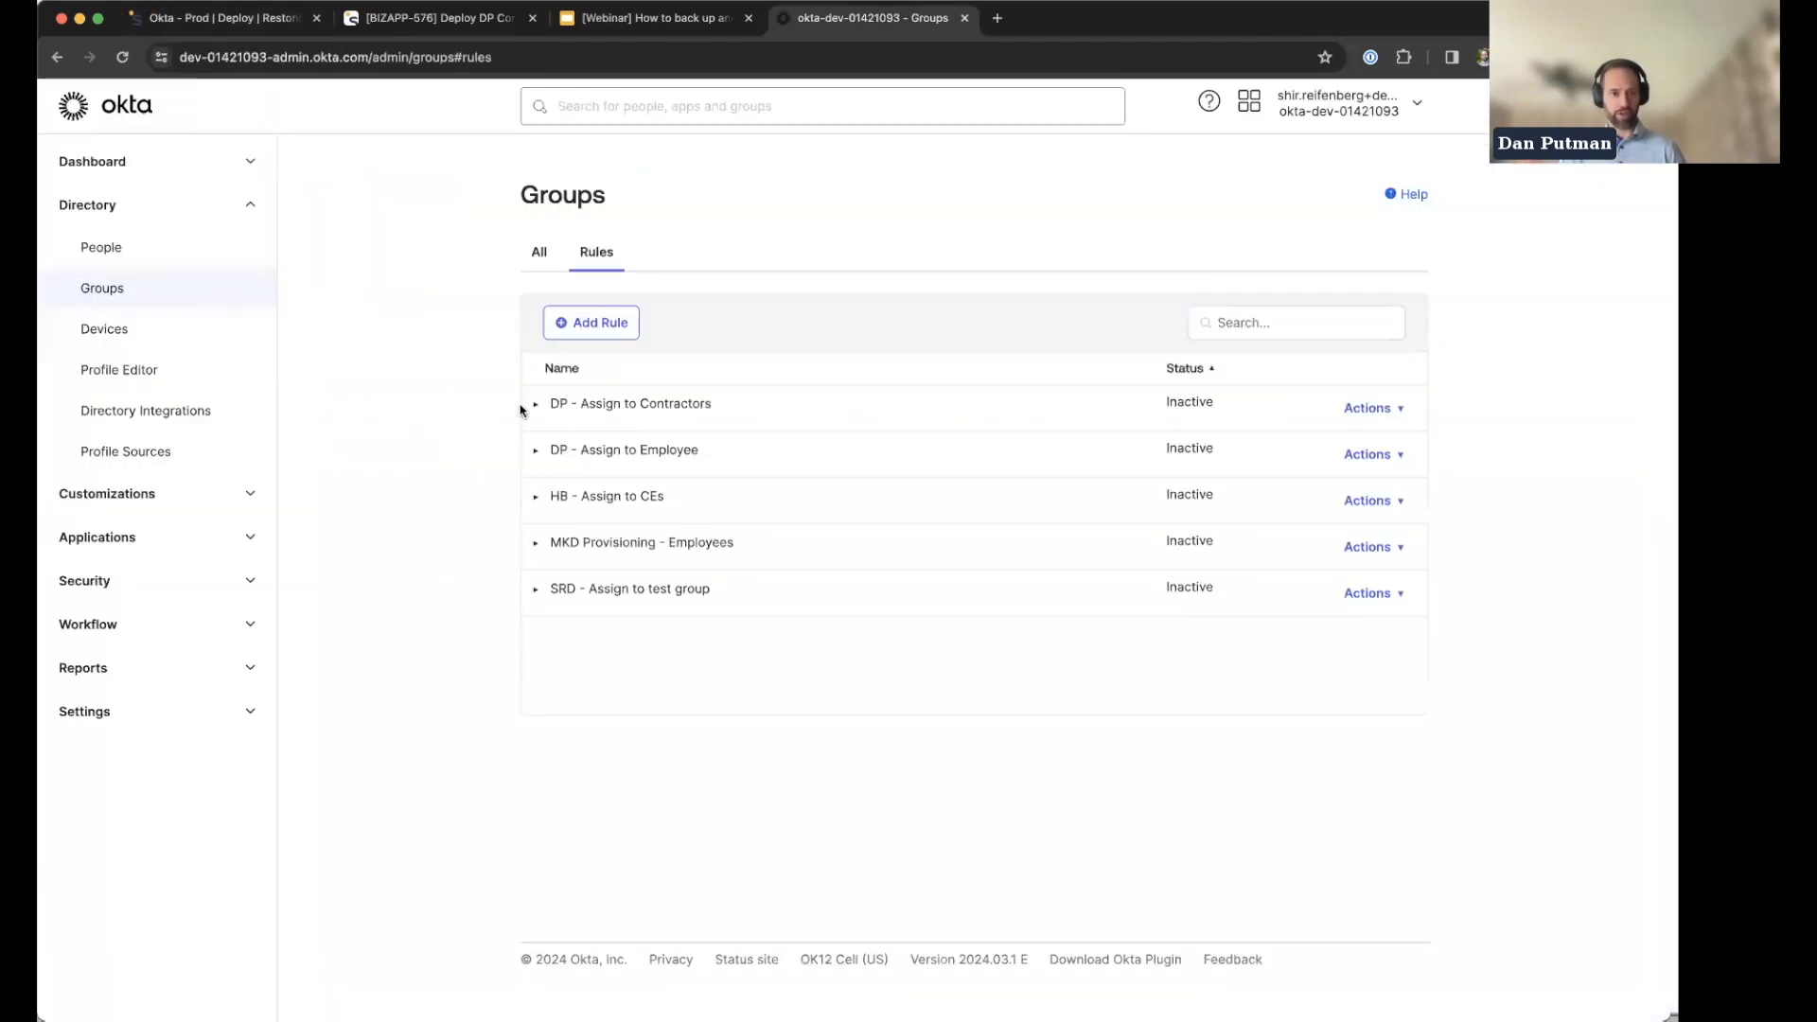
{"action": "left_click", "coordinate": [1373, 460]}
{"action": "left_click", "coordinate": [1373, 485]}
{"action": "left_click_drag", "start_coordinate": [1068, 526], "coordinate": [665, 508]}
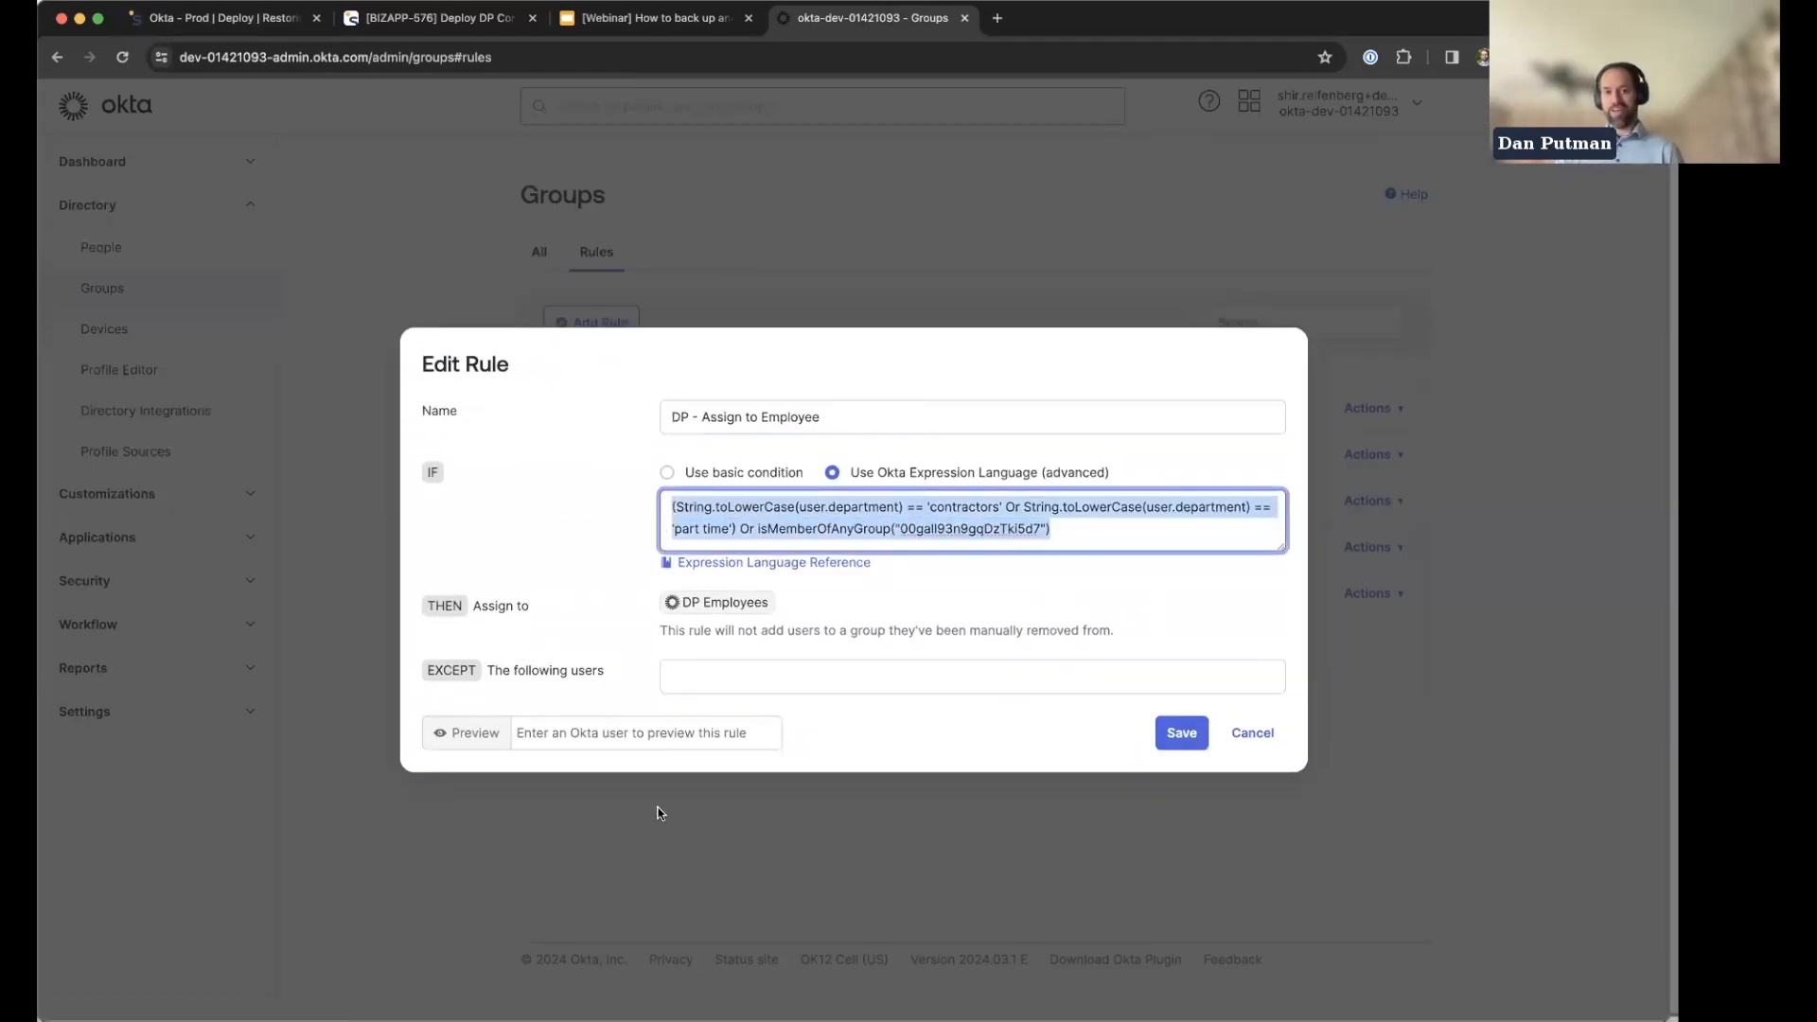
{"action": "left_click", "coordinate": [664, 816]}
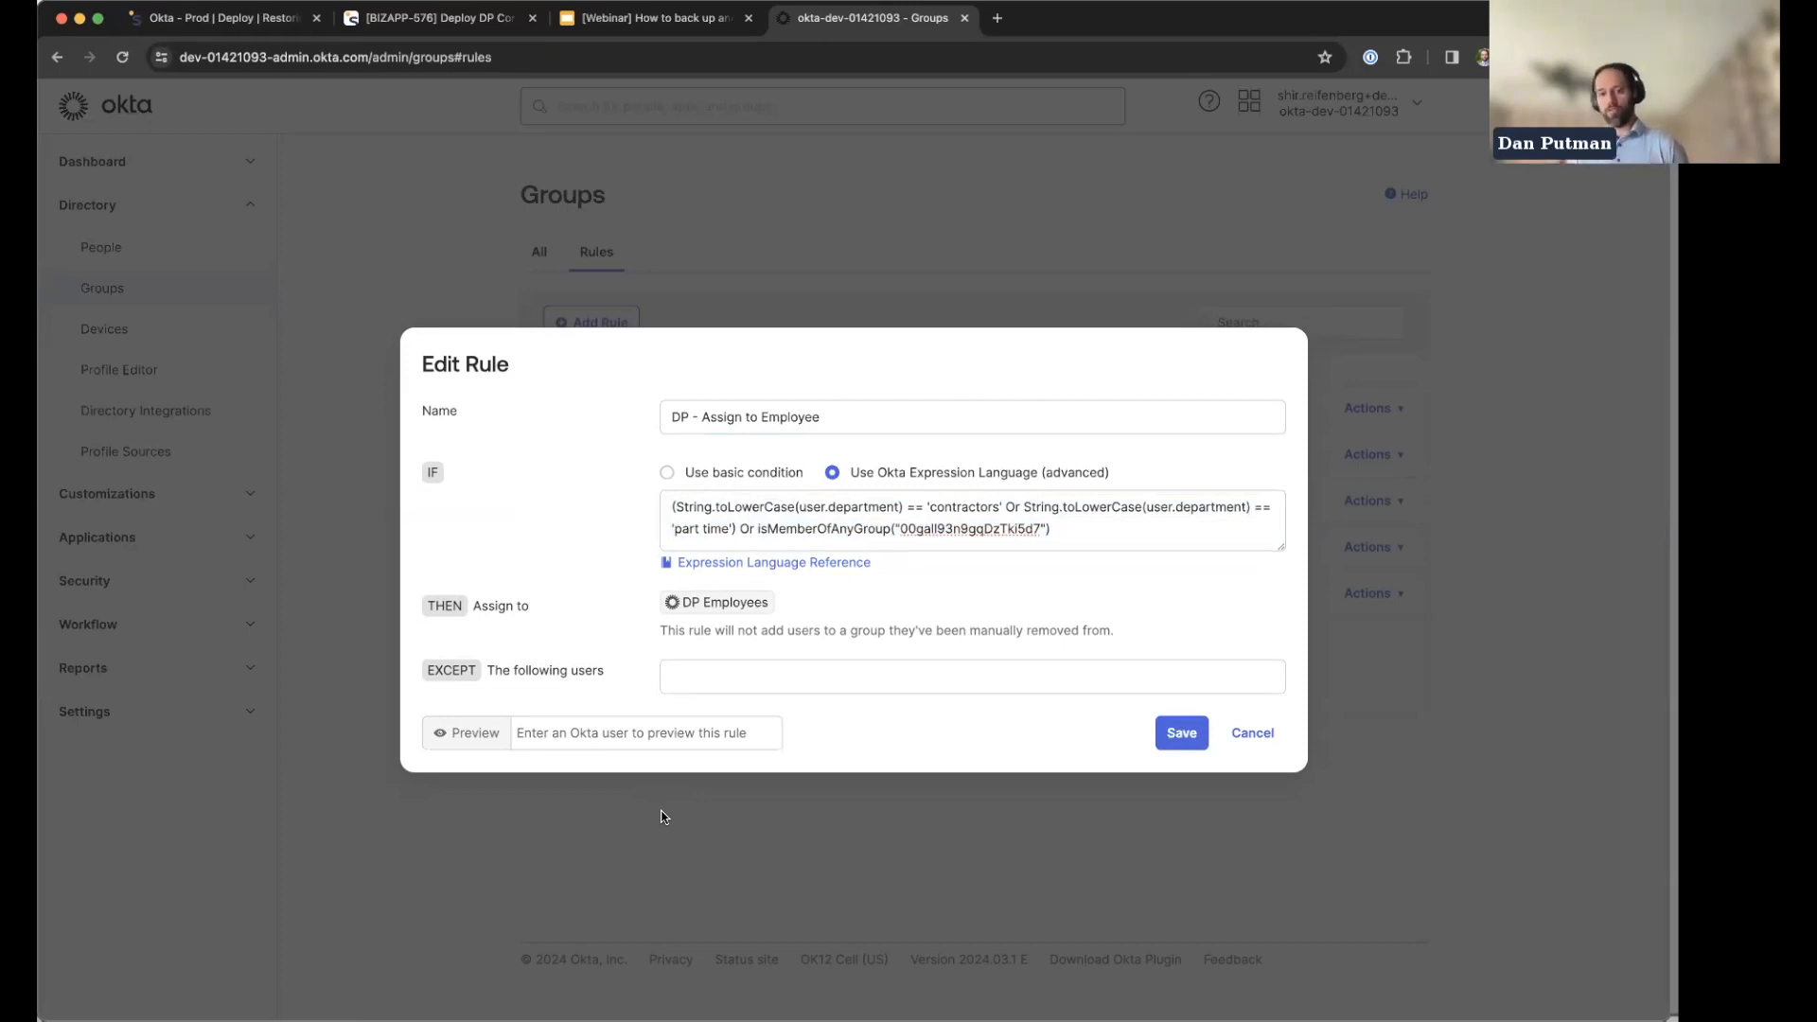
{"action": "left_click", "coordinate": [879, 533]}
{"action": "left_click_drag", "start_coordinate": [895, 528], "coordinate": [1046, 536]}
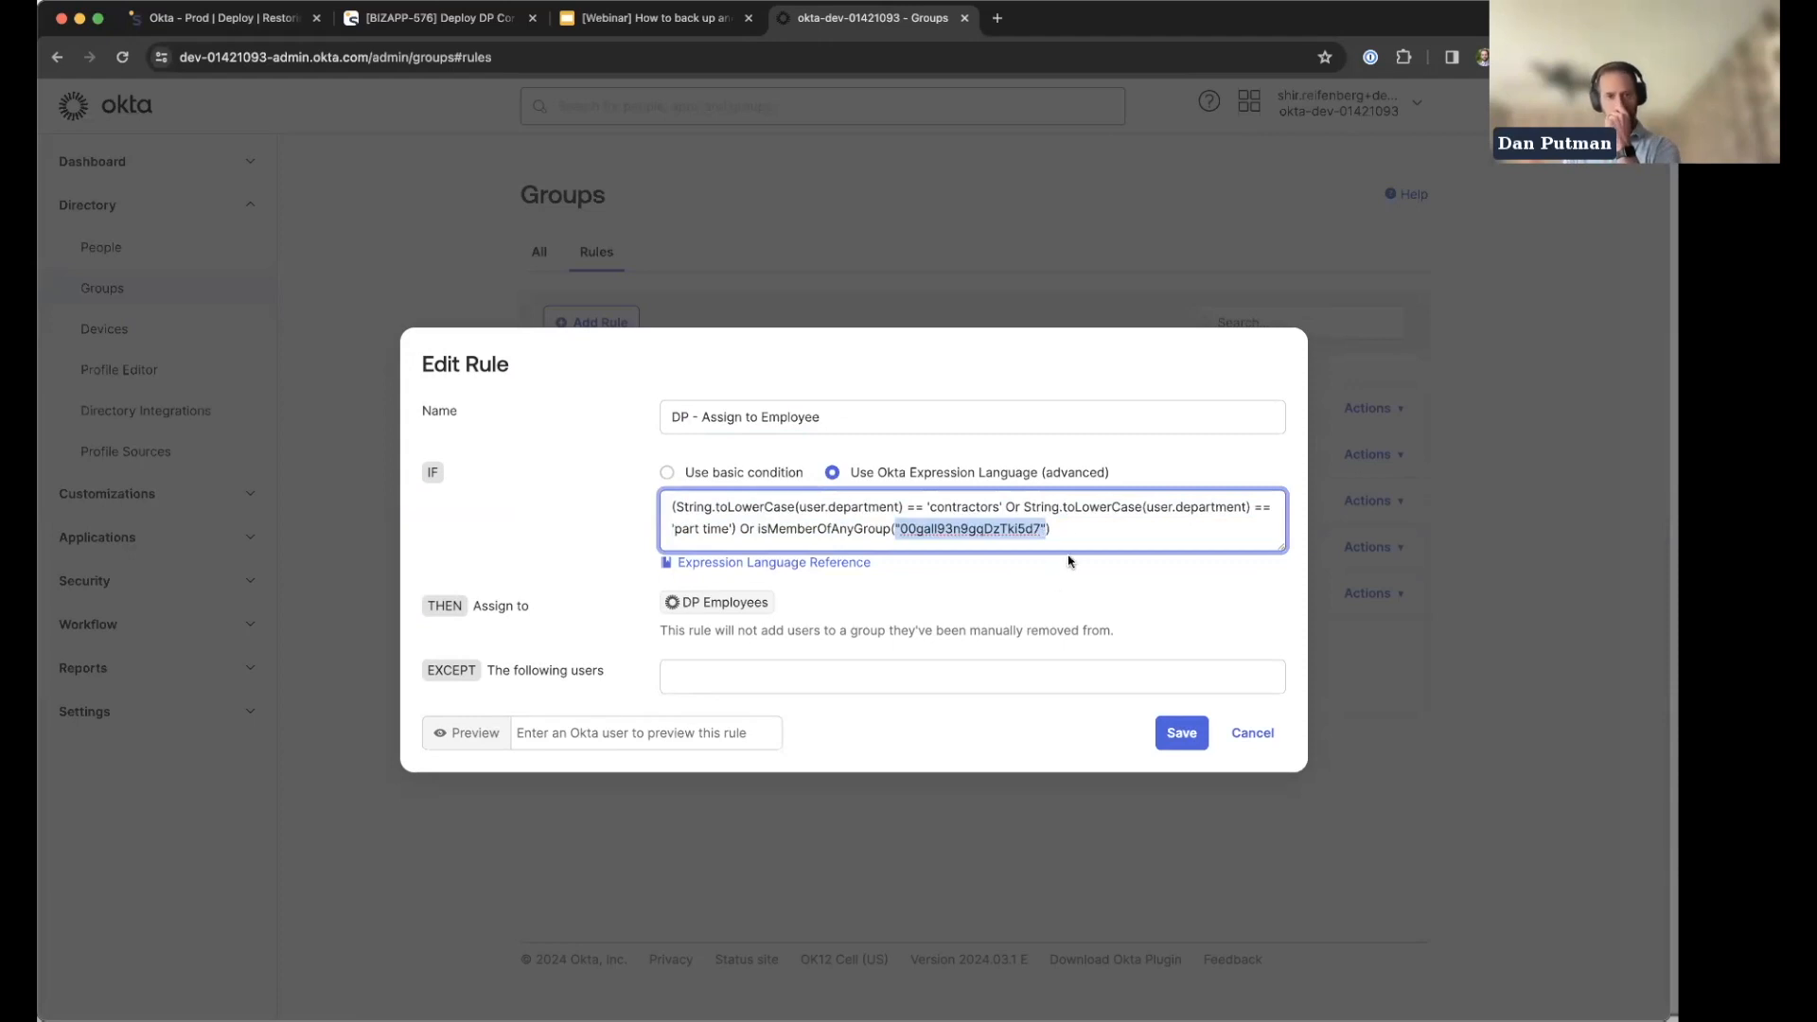
{"action": "left_click", "coordinate": [1012, 539]}
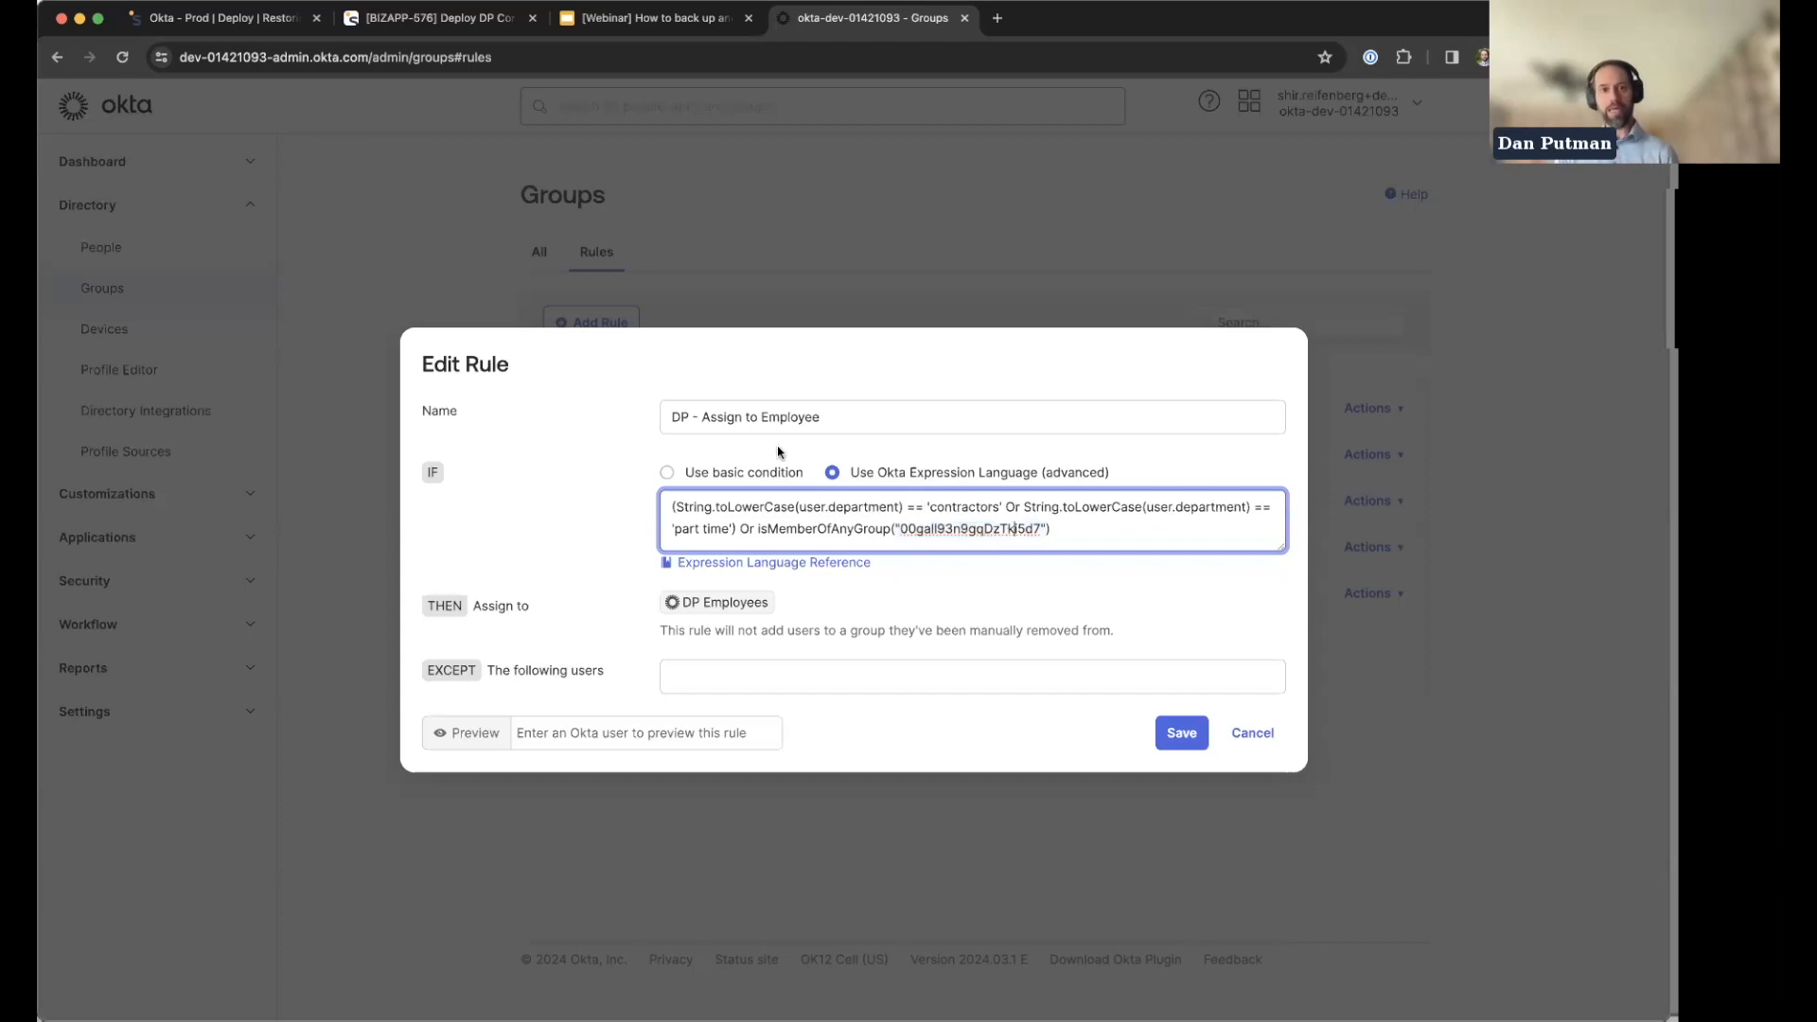
Compare the DP Group 1 reference in Salto's deployed DP - Assign to Employee expression with the expression in the Okta rule.
{"action": "left_click", "coordinate": [265, 26]}
{"action": "left_click", "coordinate": [882, 445]}
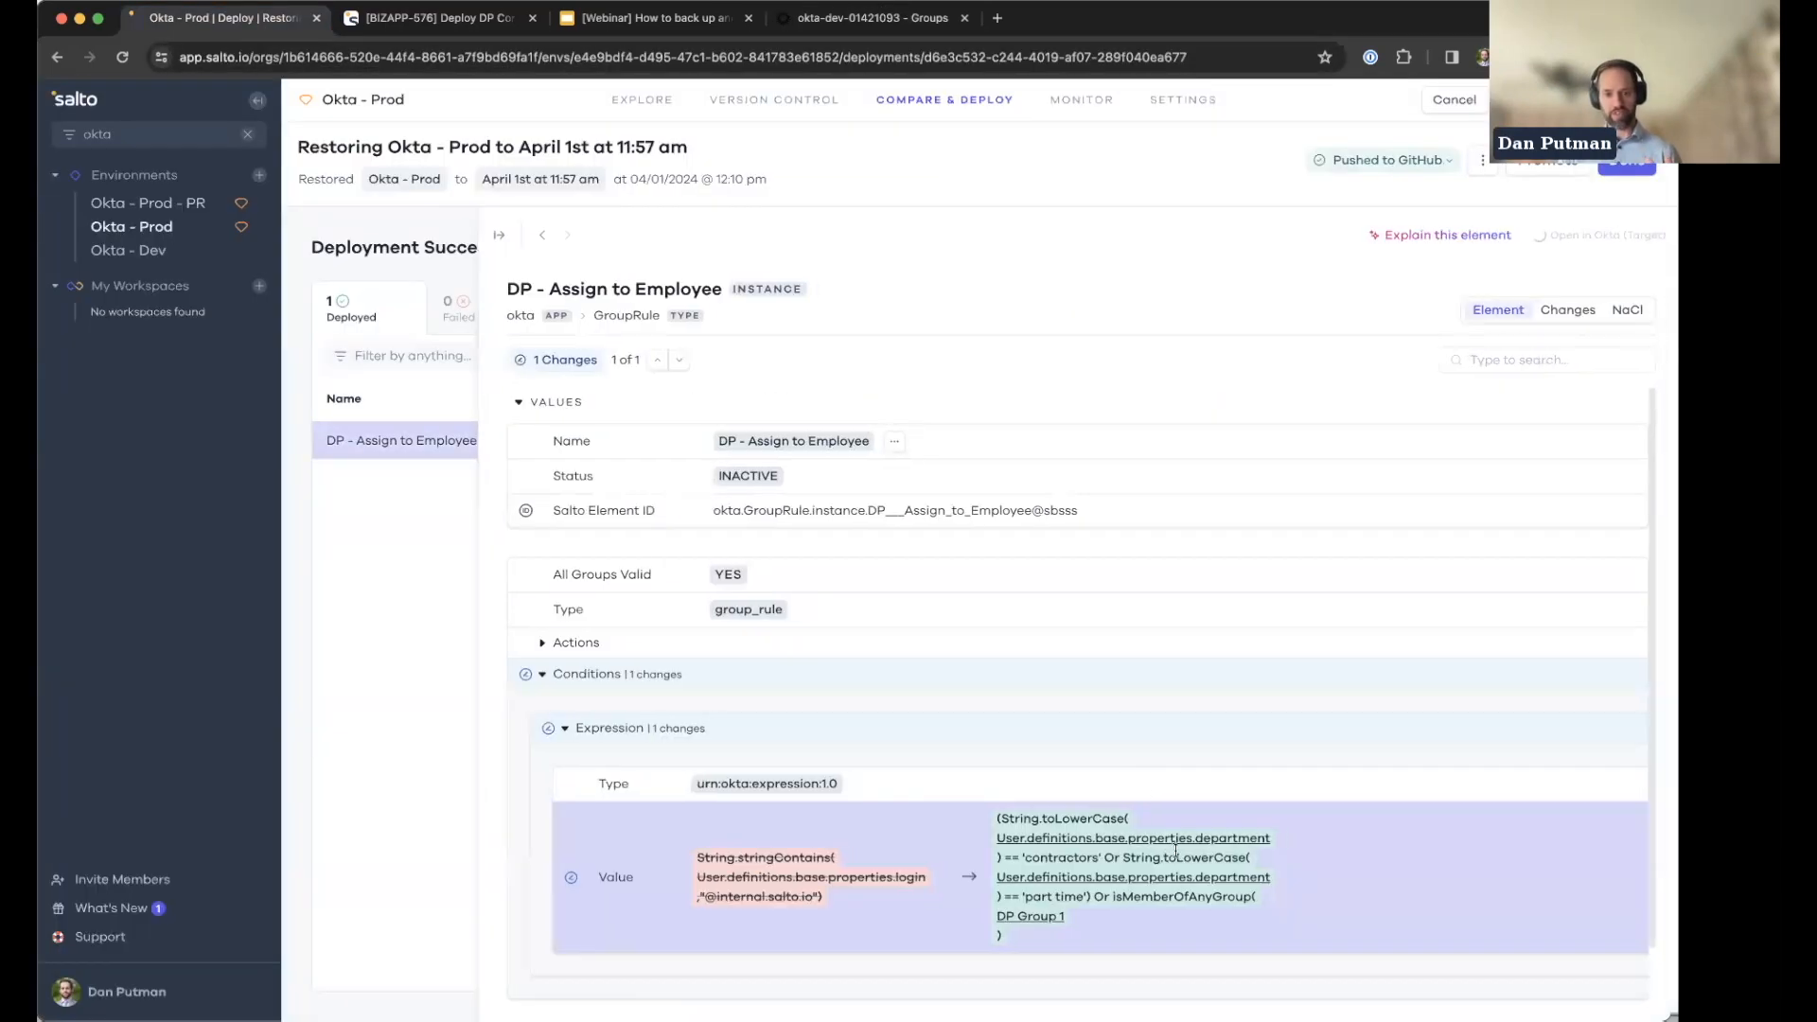
{"action": "scroll", "coordinate": [1175, 849], "scroll_direction": "down", "scroll_amount": 2}
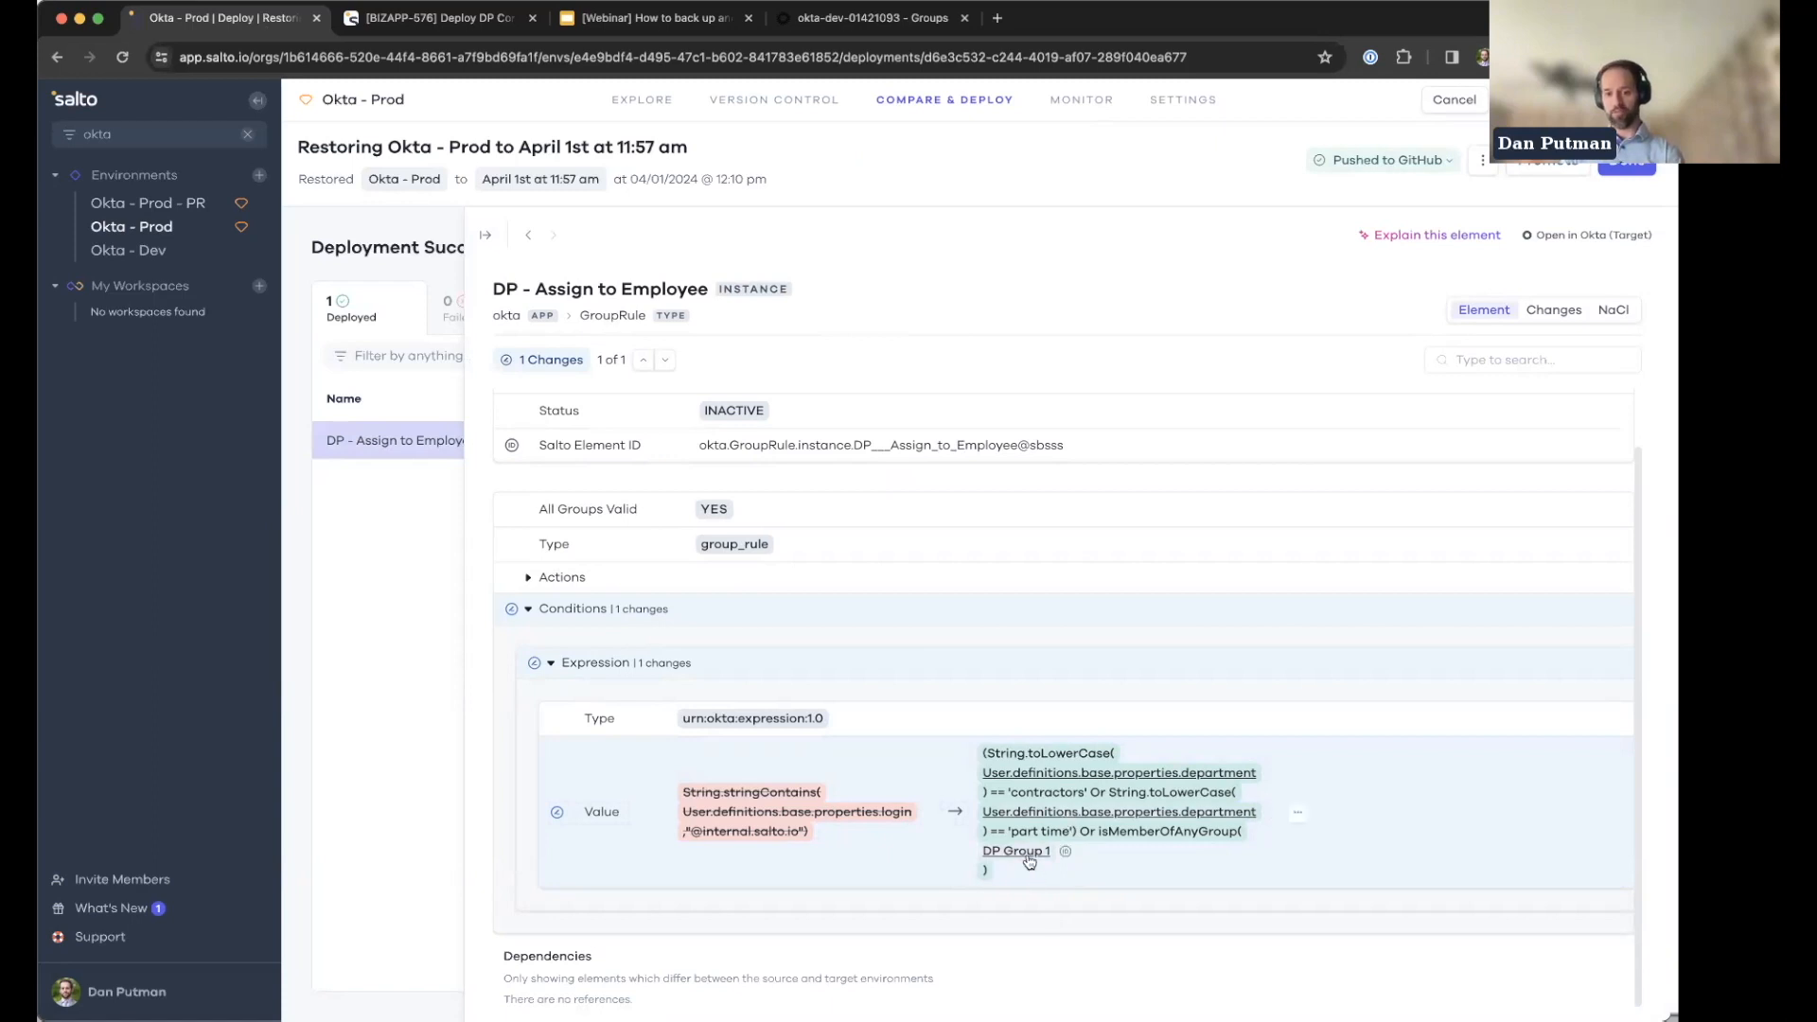
{"action": "left_click", "coordinate": [1046, 150]}
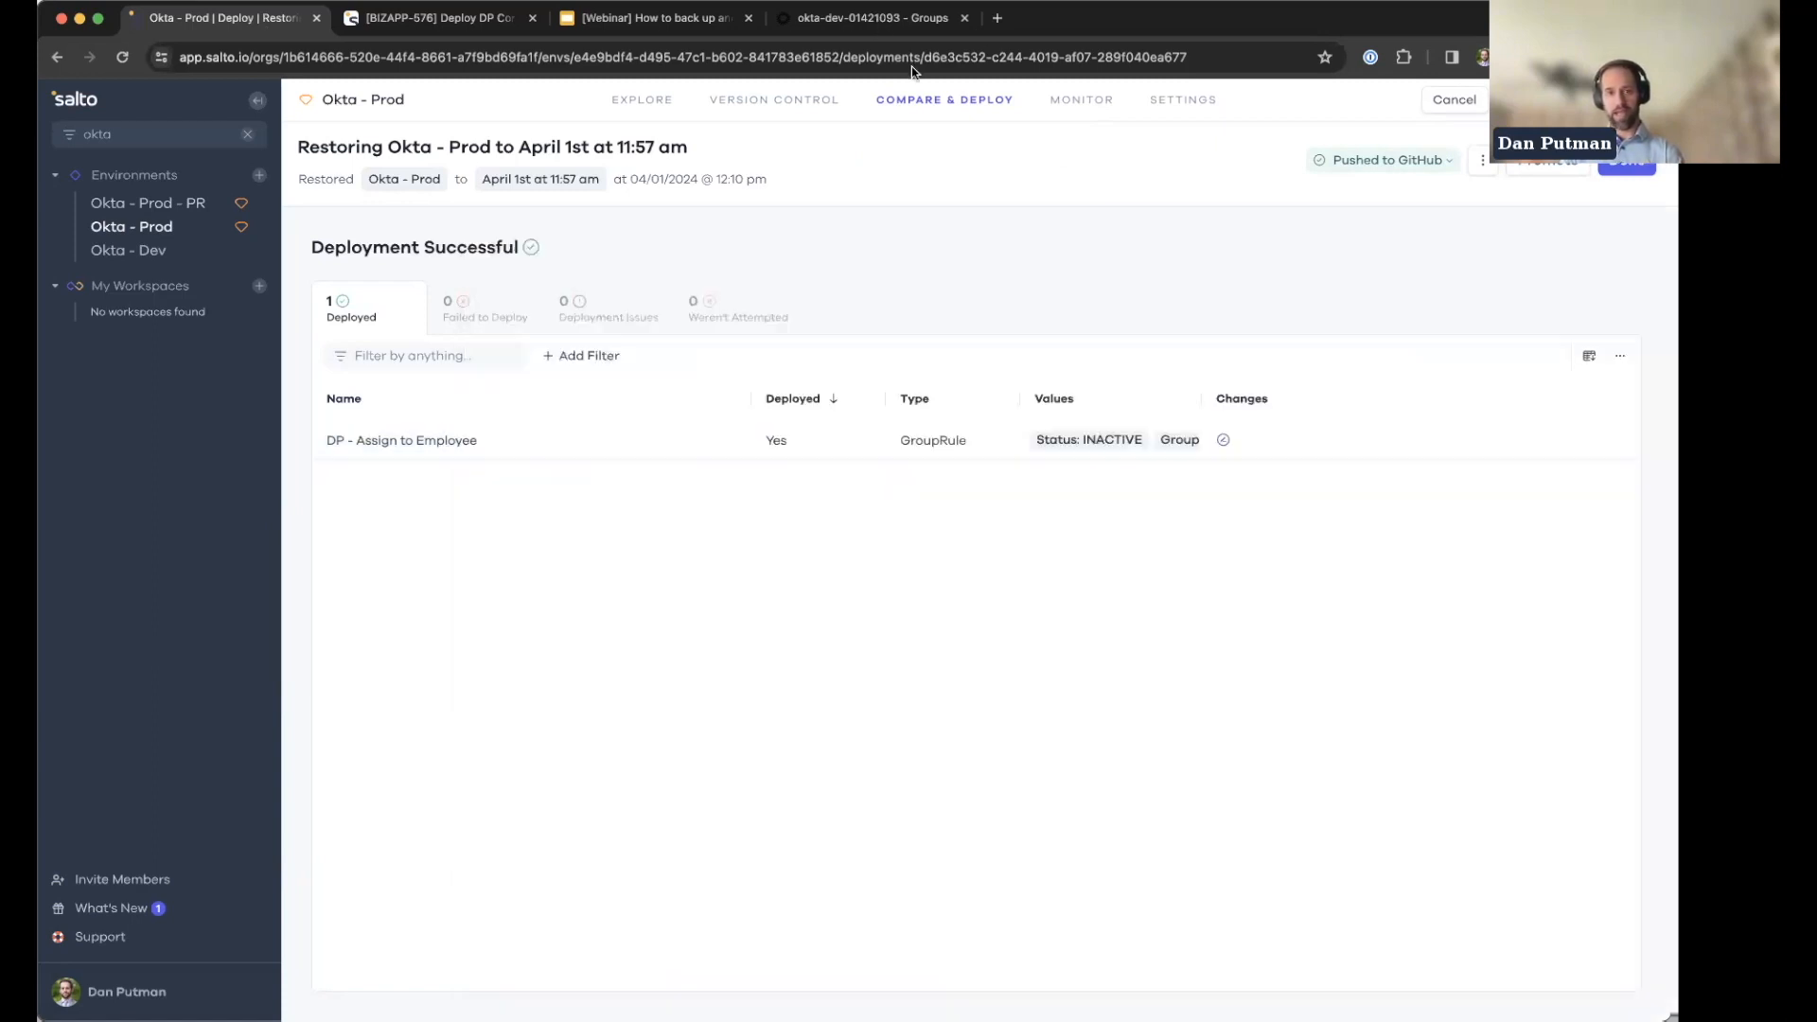
{"action": "key", "text": "super+4"}
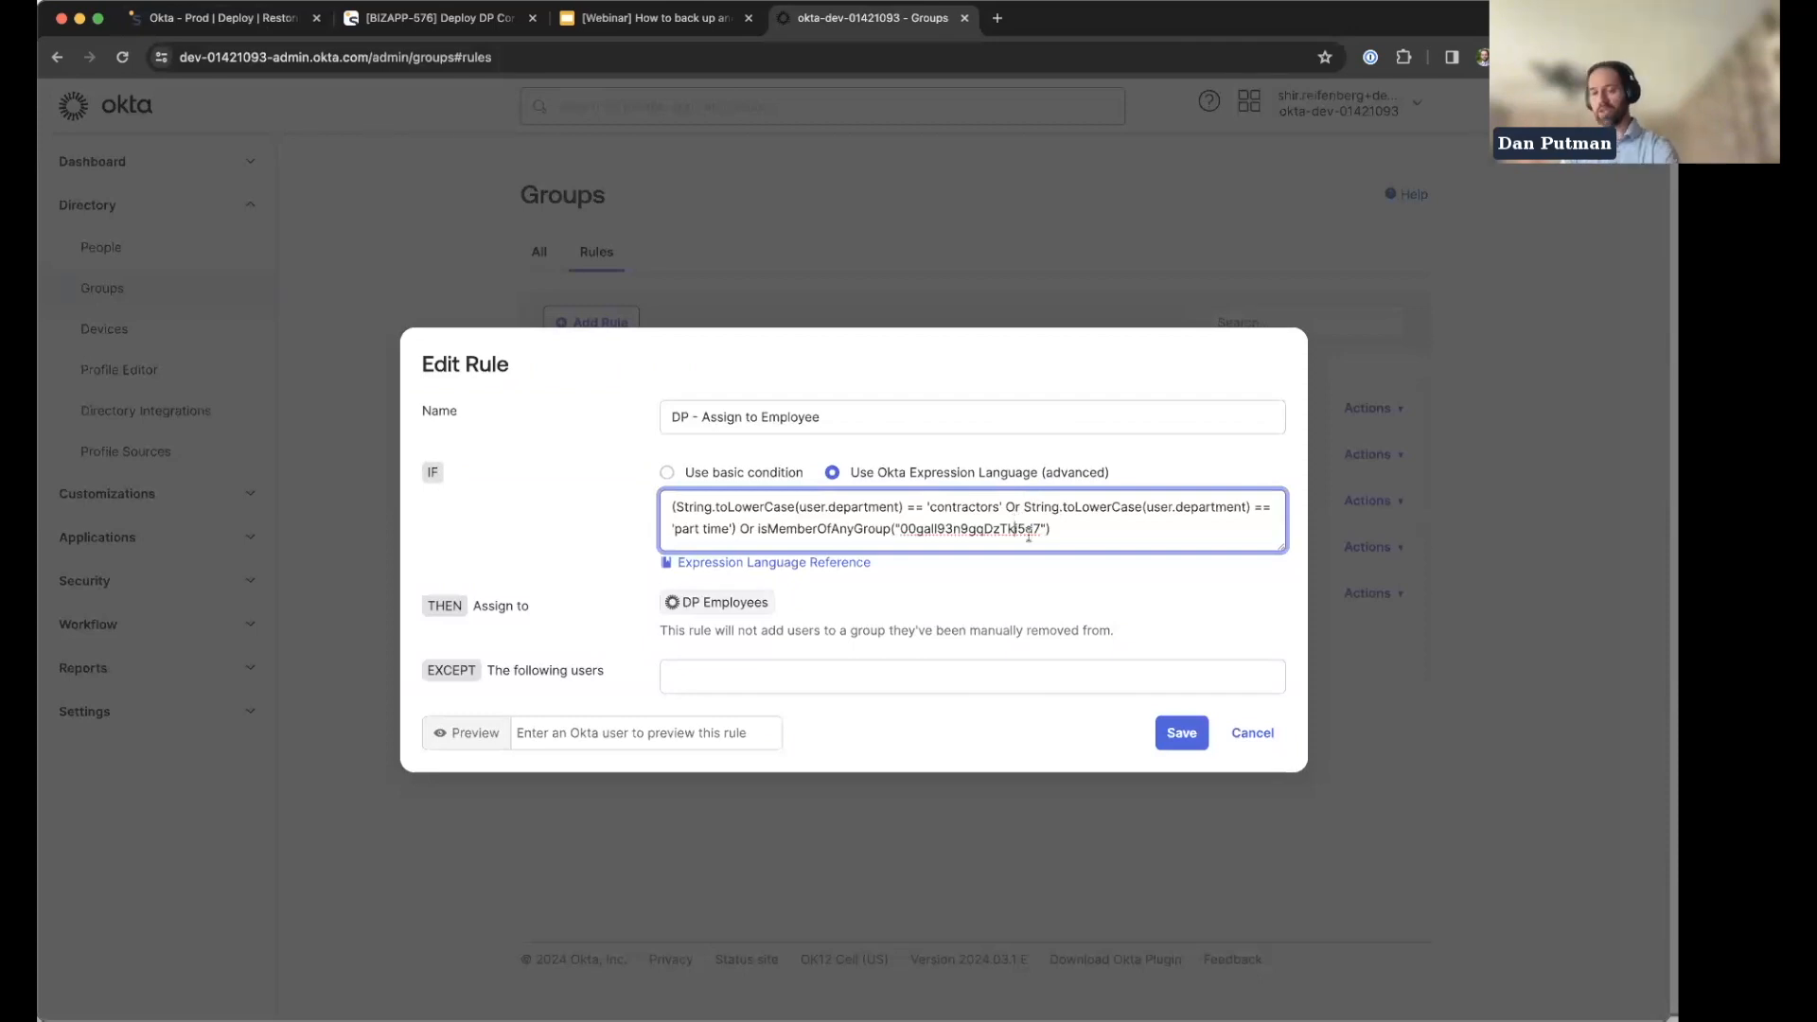
{"action": "left_click_drag", "start_coordinate": [1065, 532], "coordinate": [732, 503]}
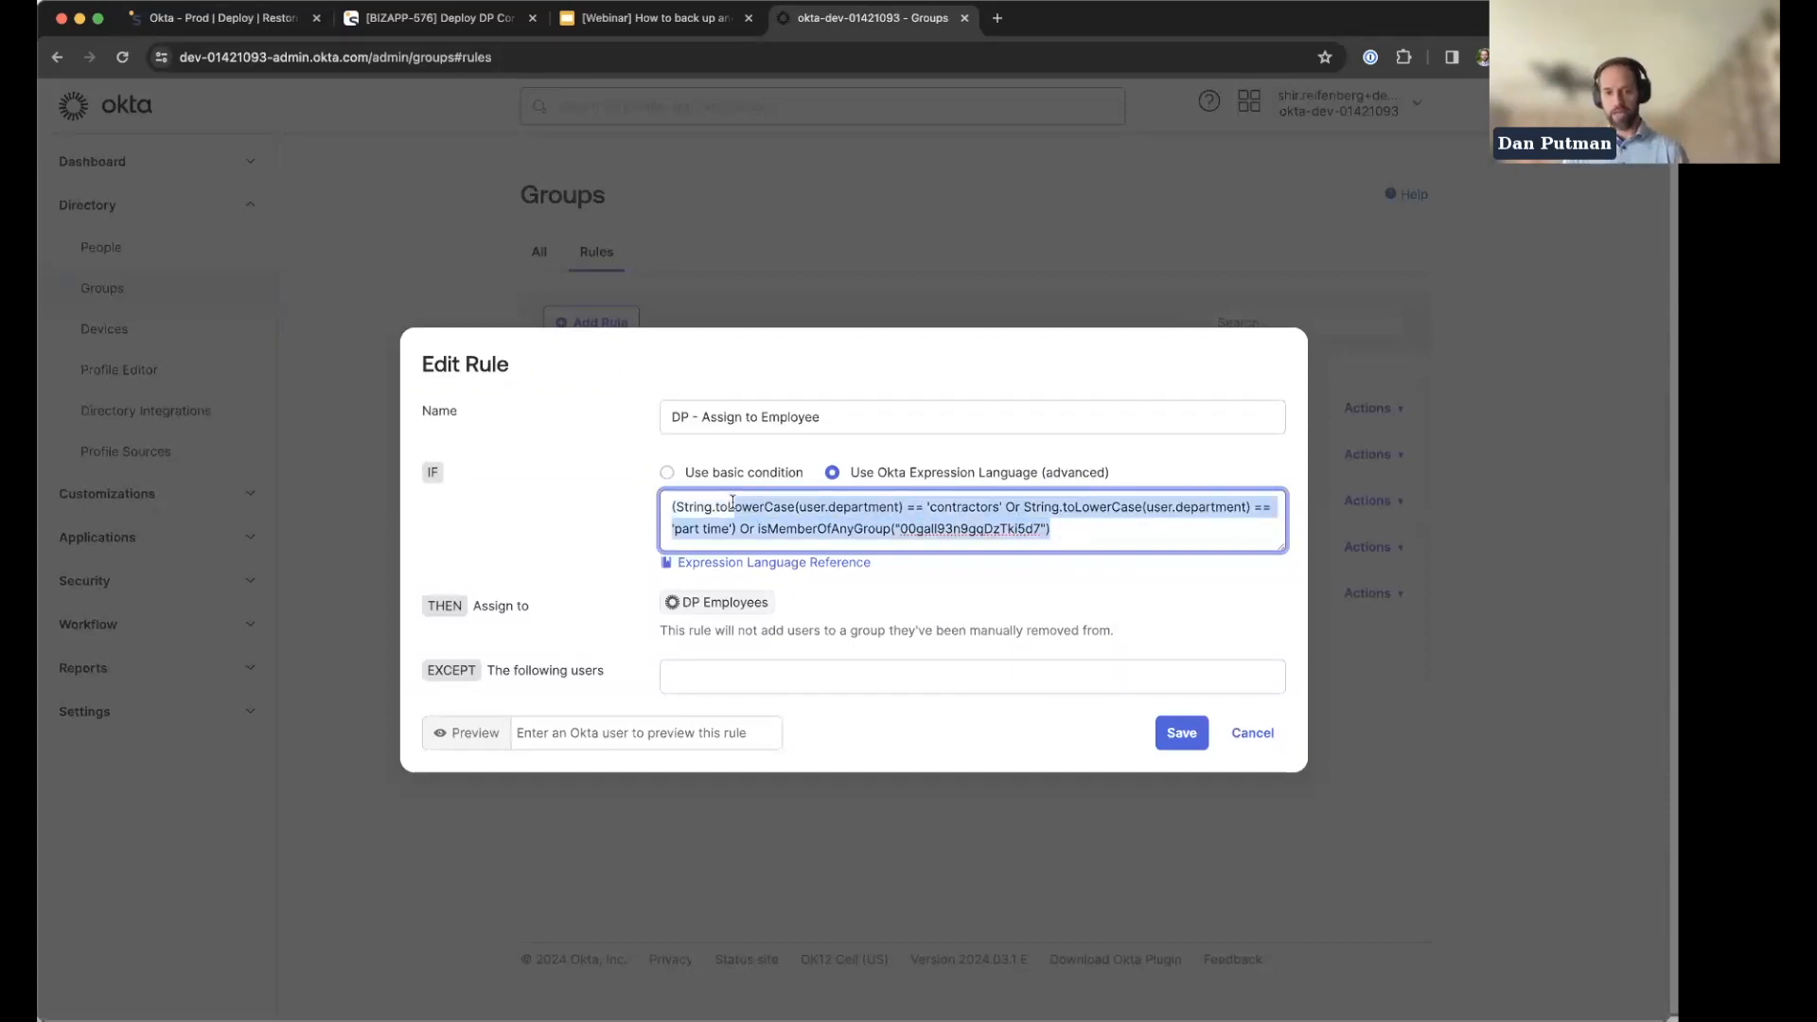
Select the full expression of the DP - Assign to Employee rule for review, and close the rule without saving.
{"action": "left_click", "coordinate": [733, 503]}
{"action": "left_click_drag", "start_coordinate": [1052, 530], "coordinate": [670, 504]}
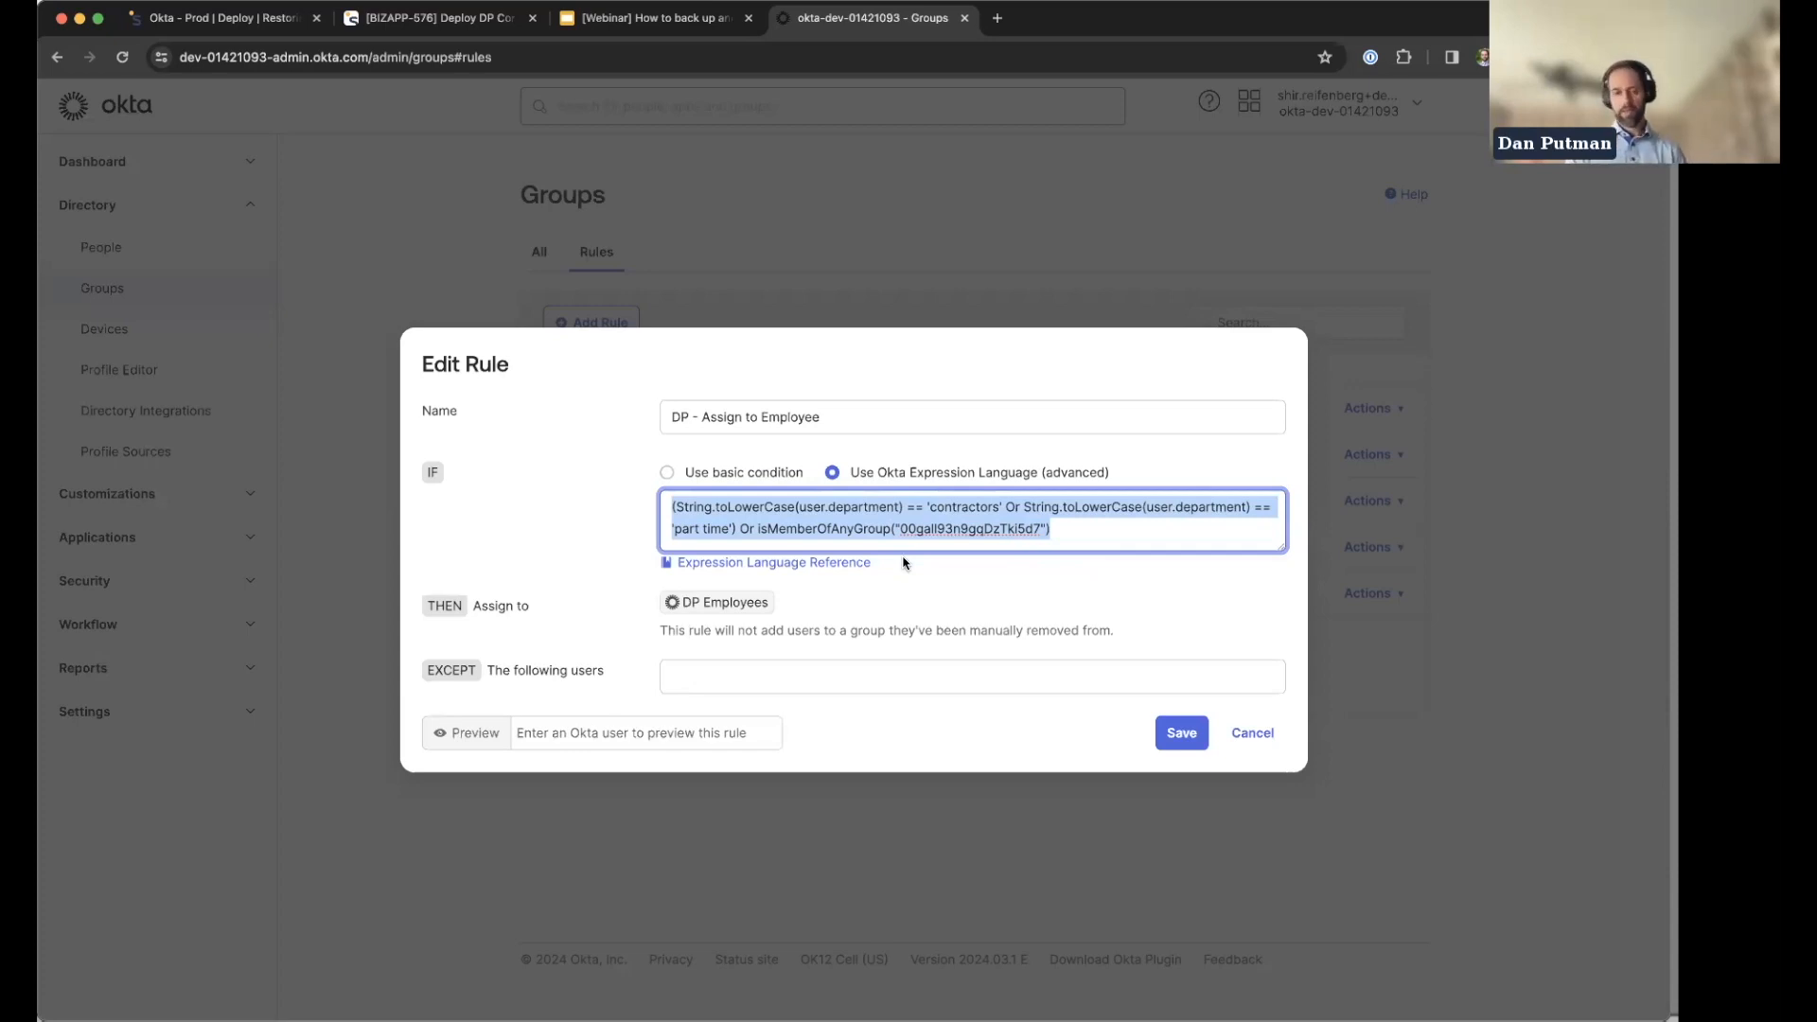
{"action": "key", "text": "Escape"}
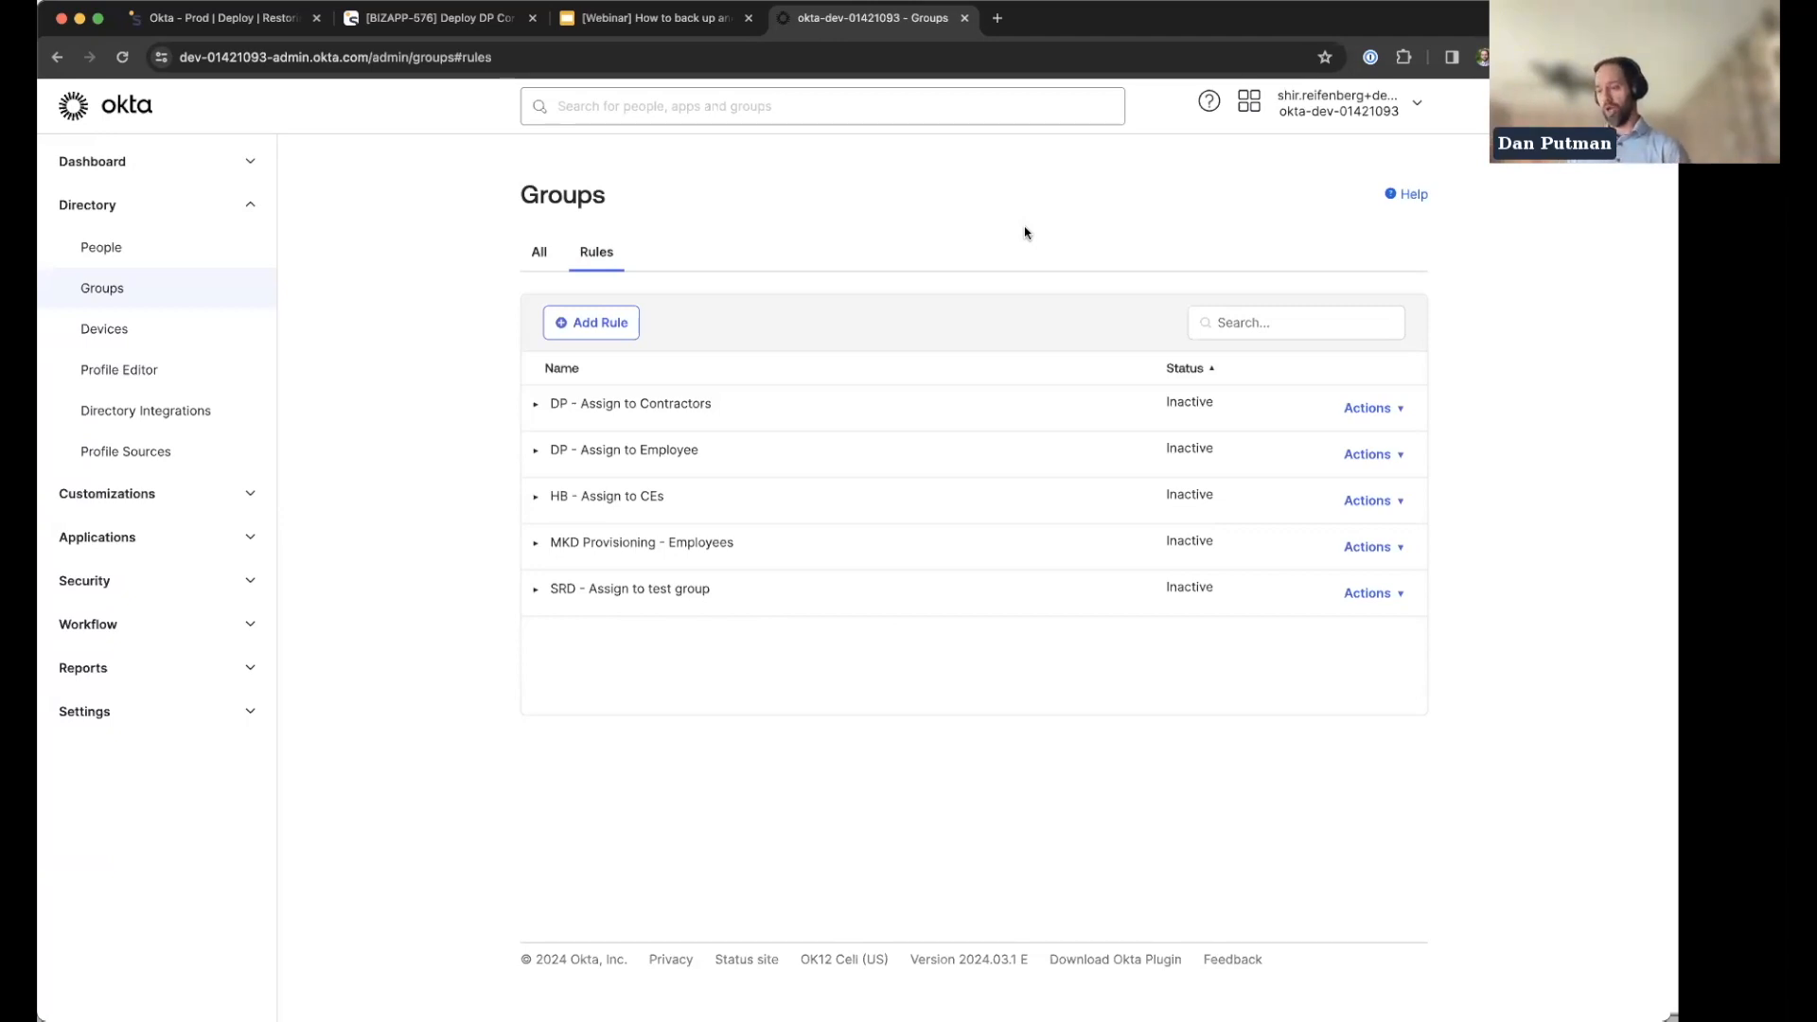
Switch to Salto, view the Okta - Prod deployments, and check the options for the April 1st at 11:57 am restore without choosing one.
{"action": "left_click", "coordinate": [227, 18]}
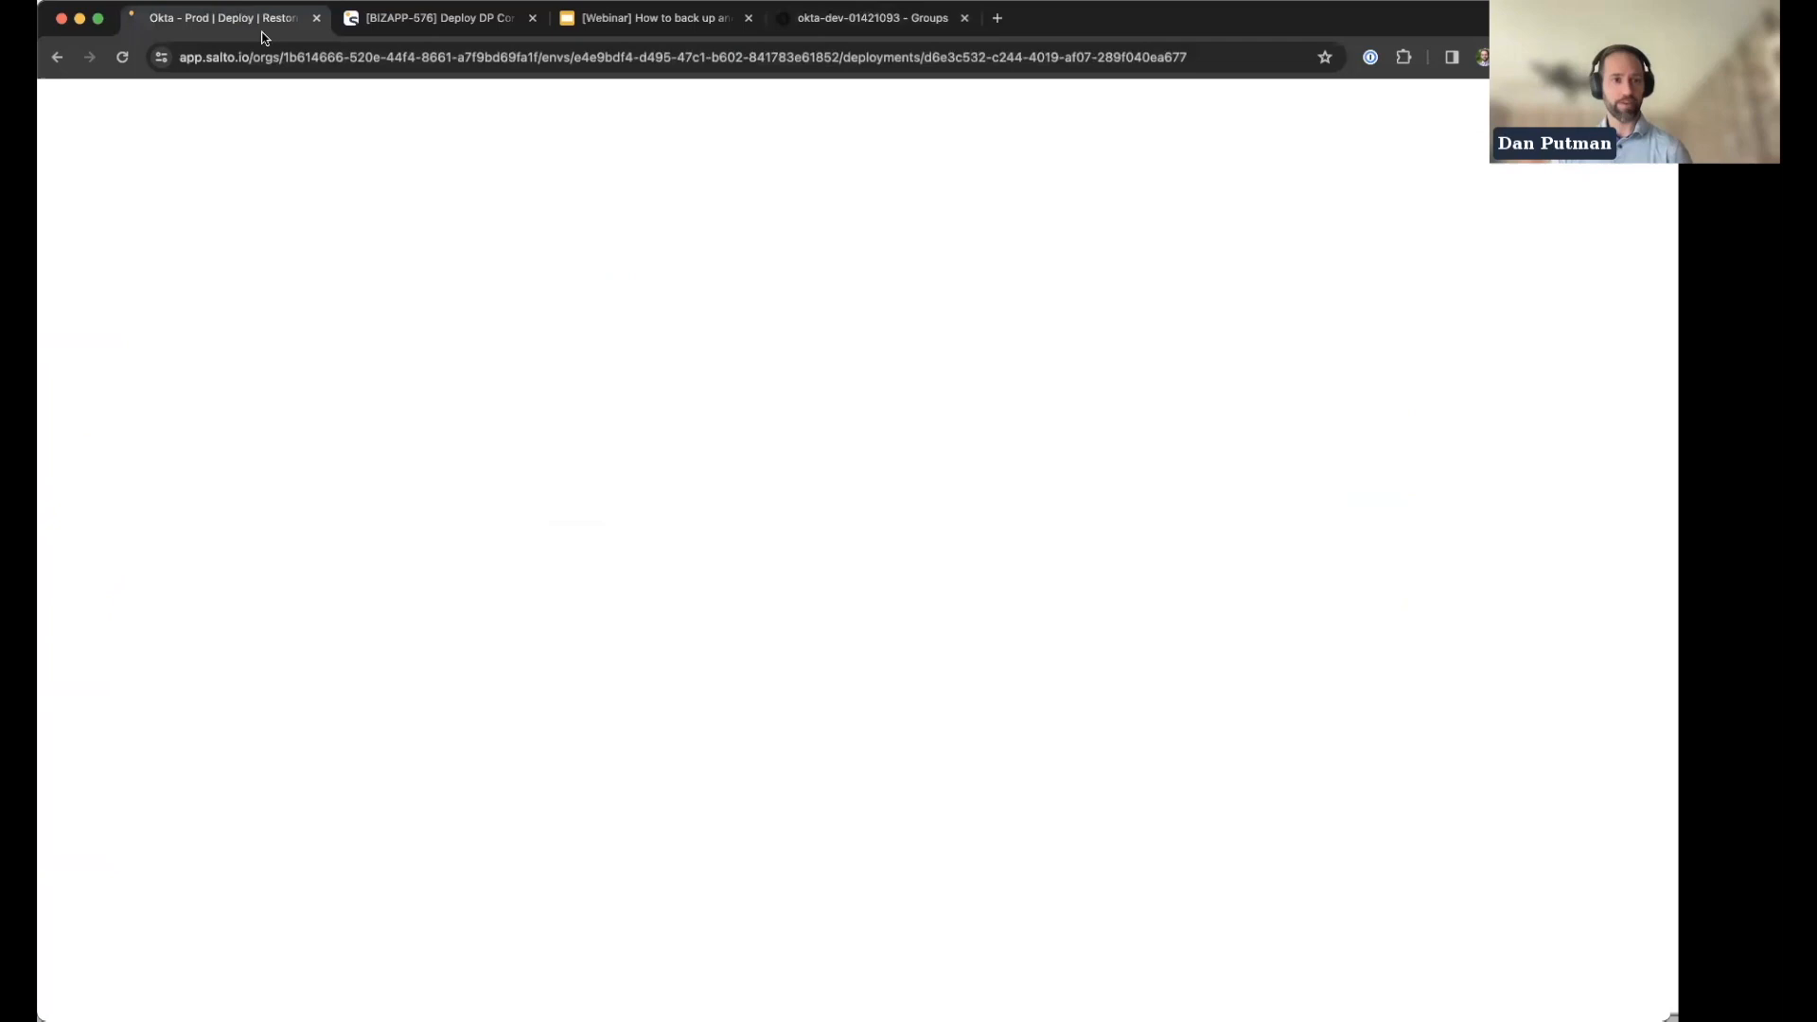
{"action": "left_click", "coordinate": [877, 98]}
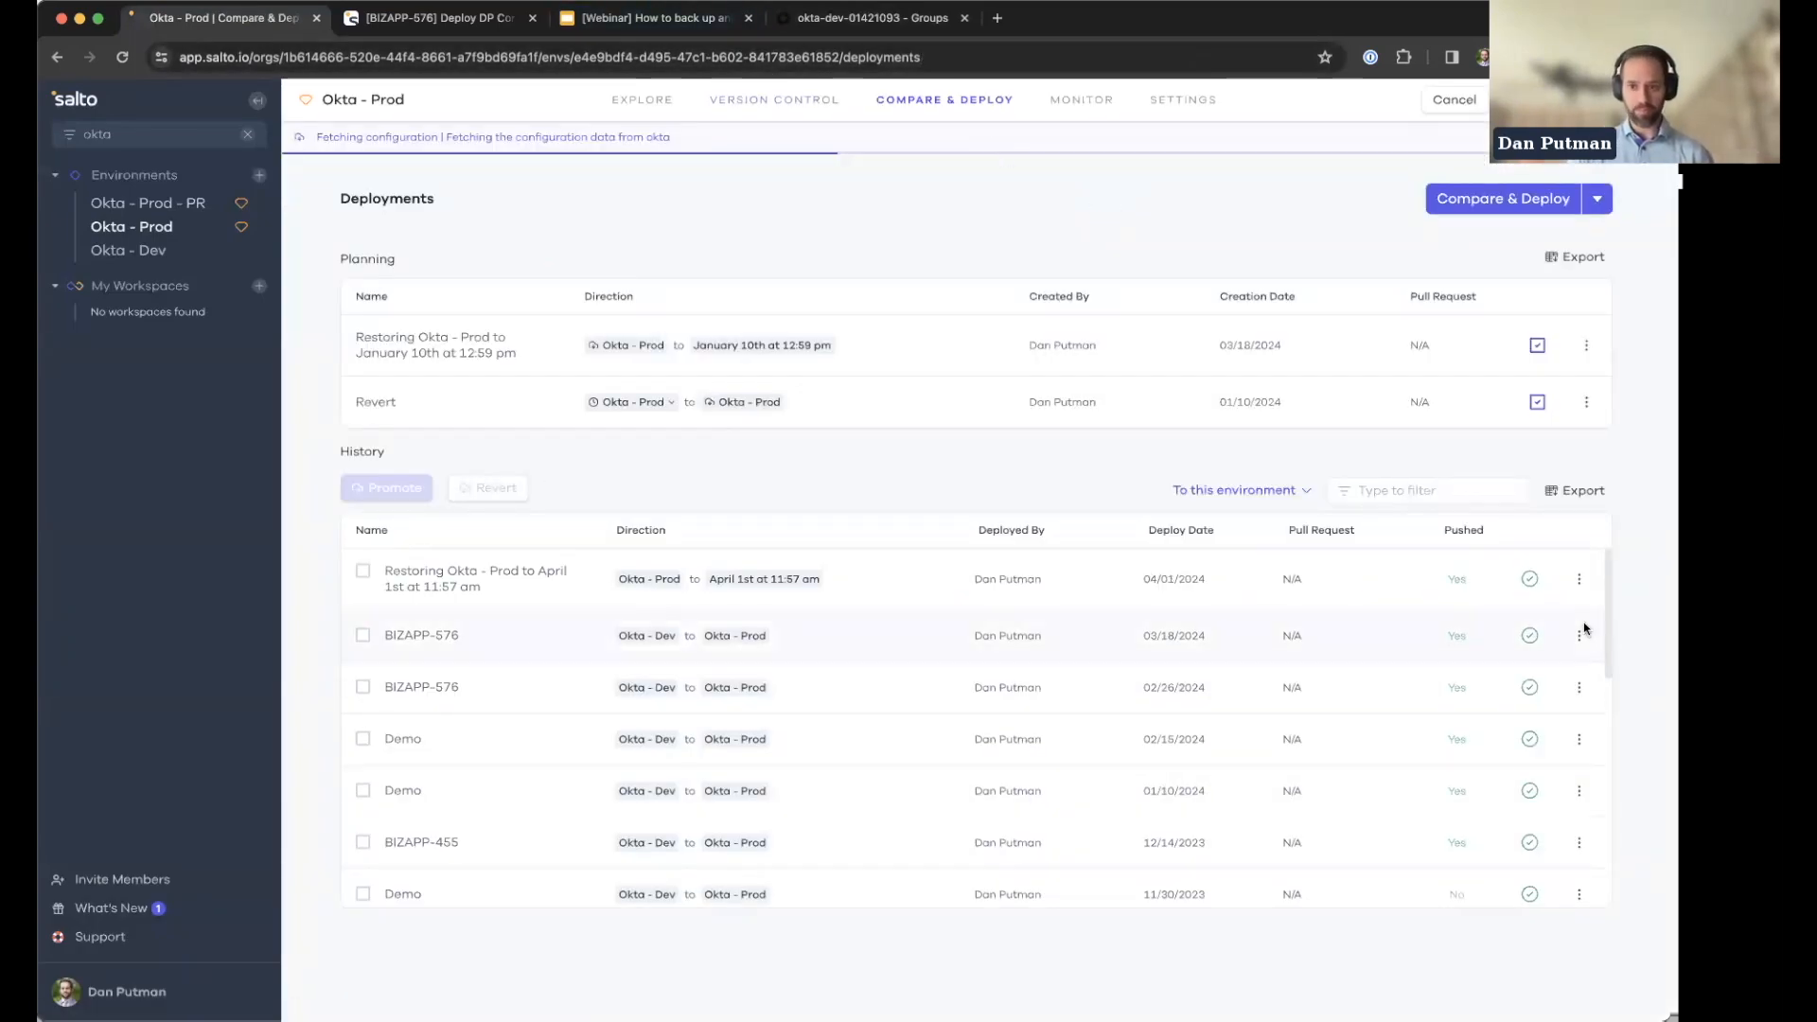
{"action": "left_click", "coordinate": [1575, 585]}
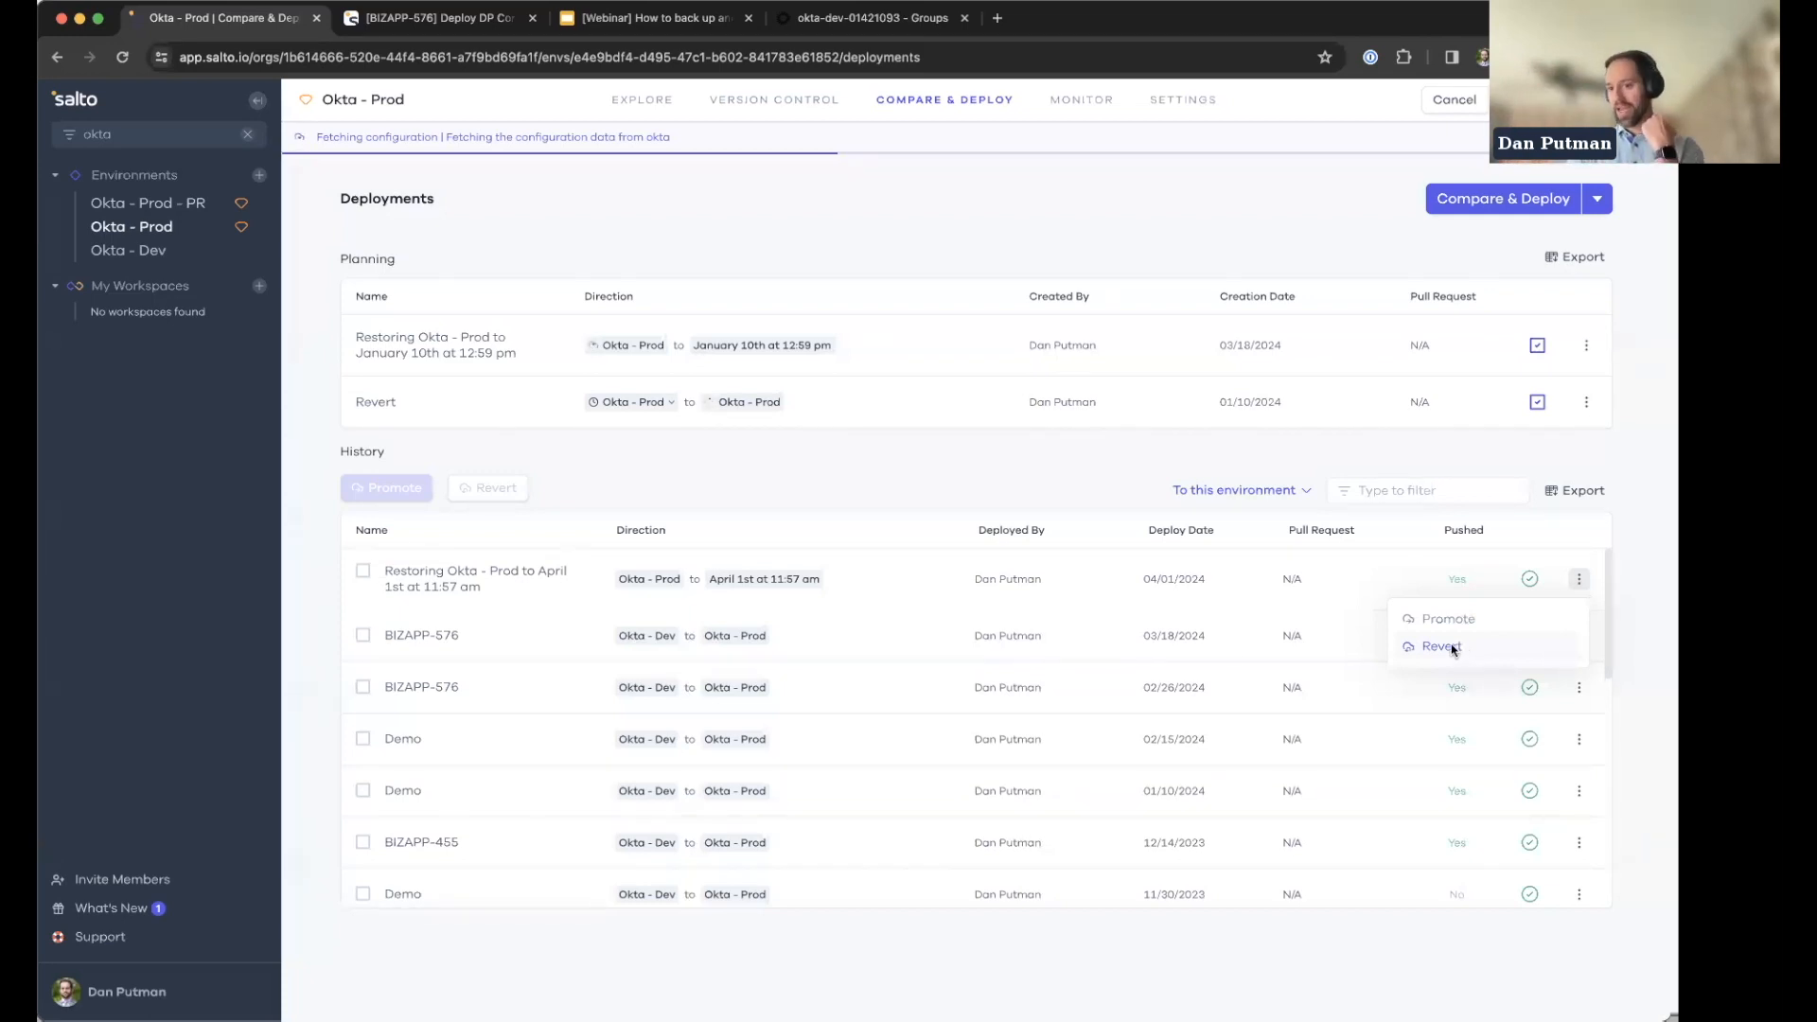
{"action": "left_click", "coordinate": [1246, 273]}
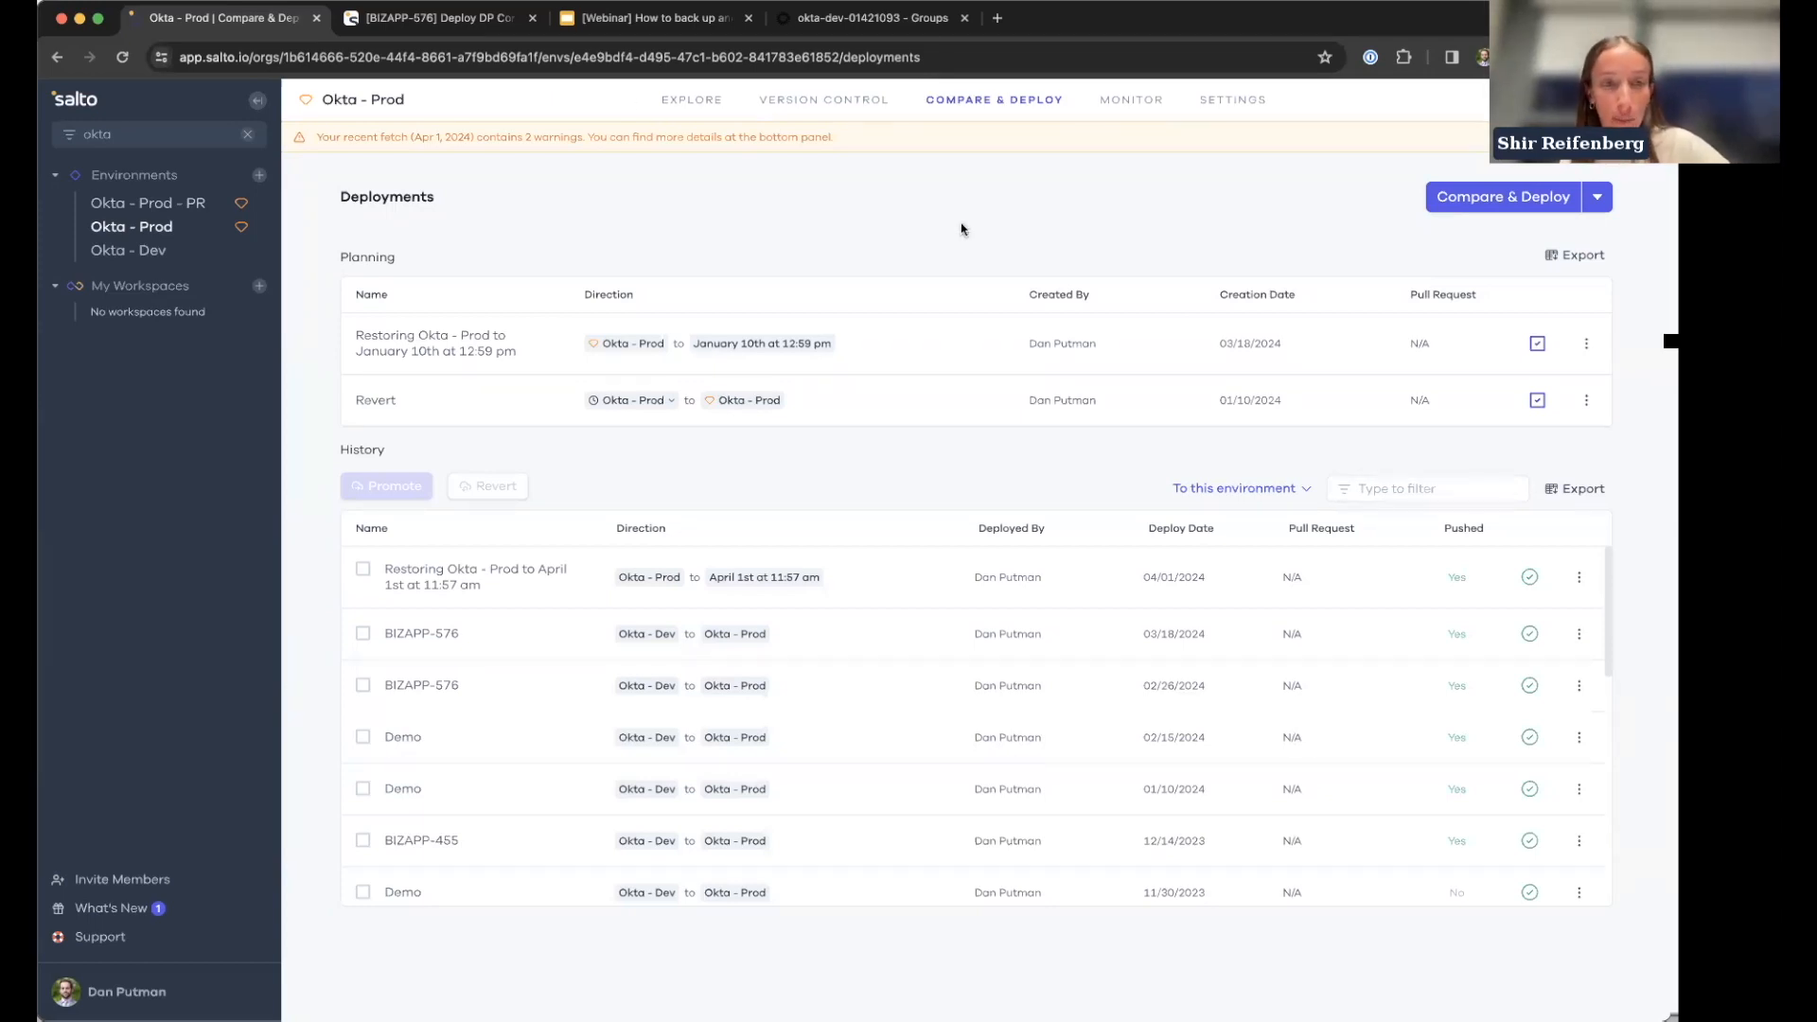
Switch to the Okta - Dev environment and expand its Okta records in the element explorer.
{"action": "left_click_drag", "start_coordinate": [155, 244], "coordinate": [189, 350]}
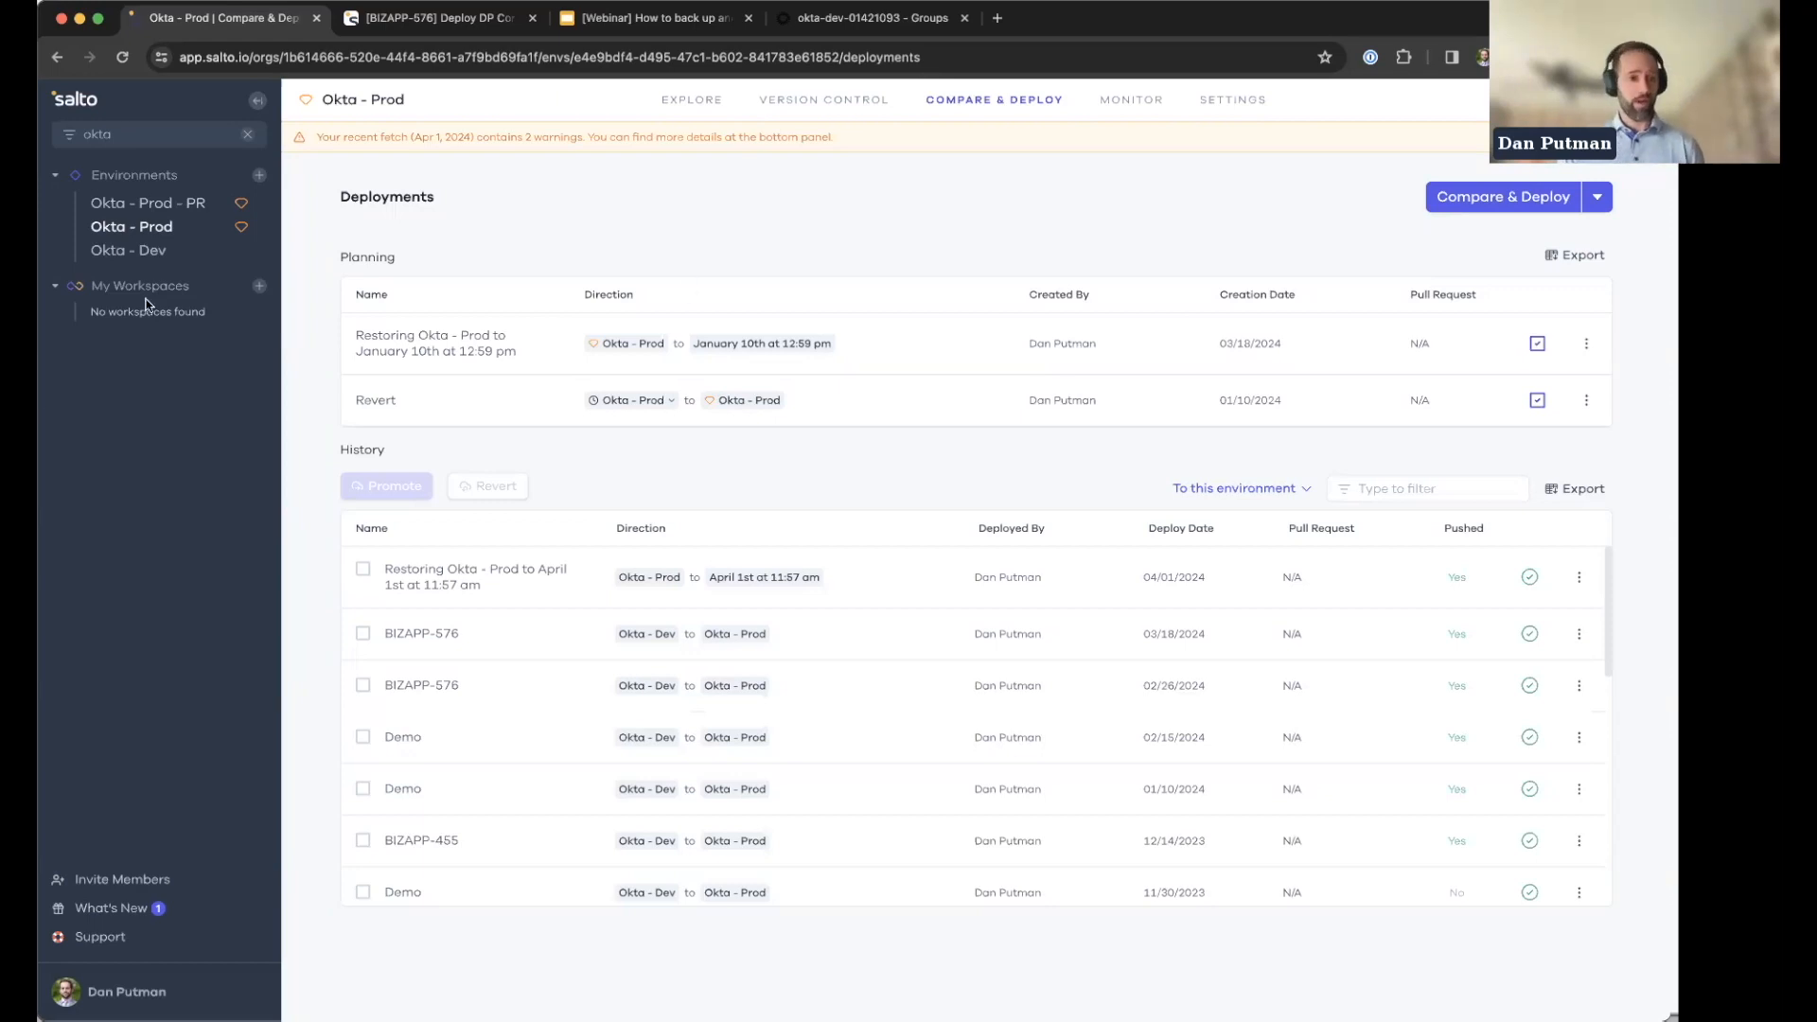
{"action": "left_click", "coordinate": [149, 251]}
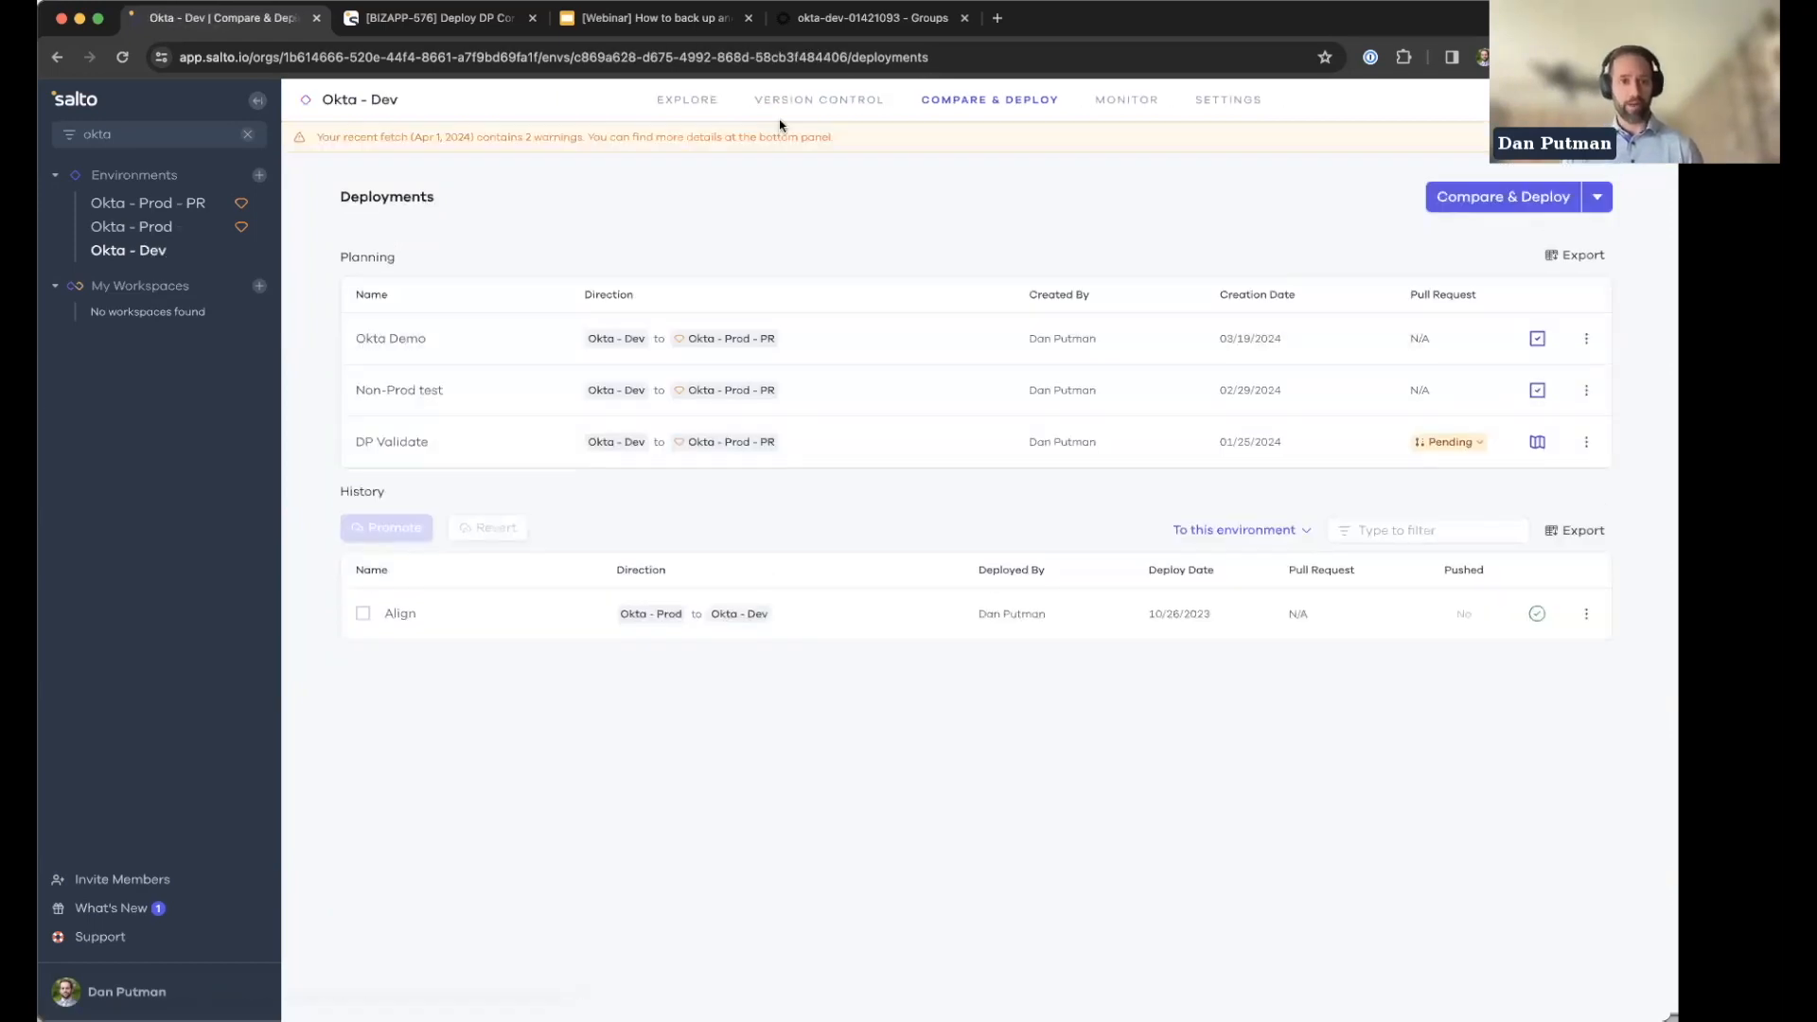
{"action": "left_click", "coordinate": [689, 109]}
{"action": "left_click", "coordinate": [317, 272]}
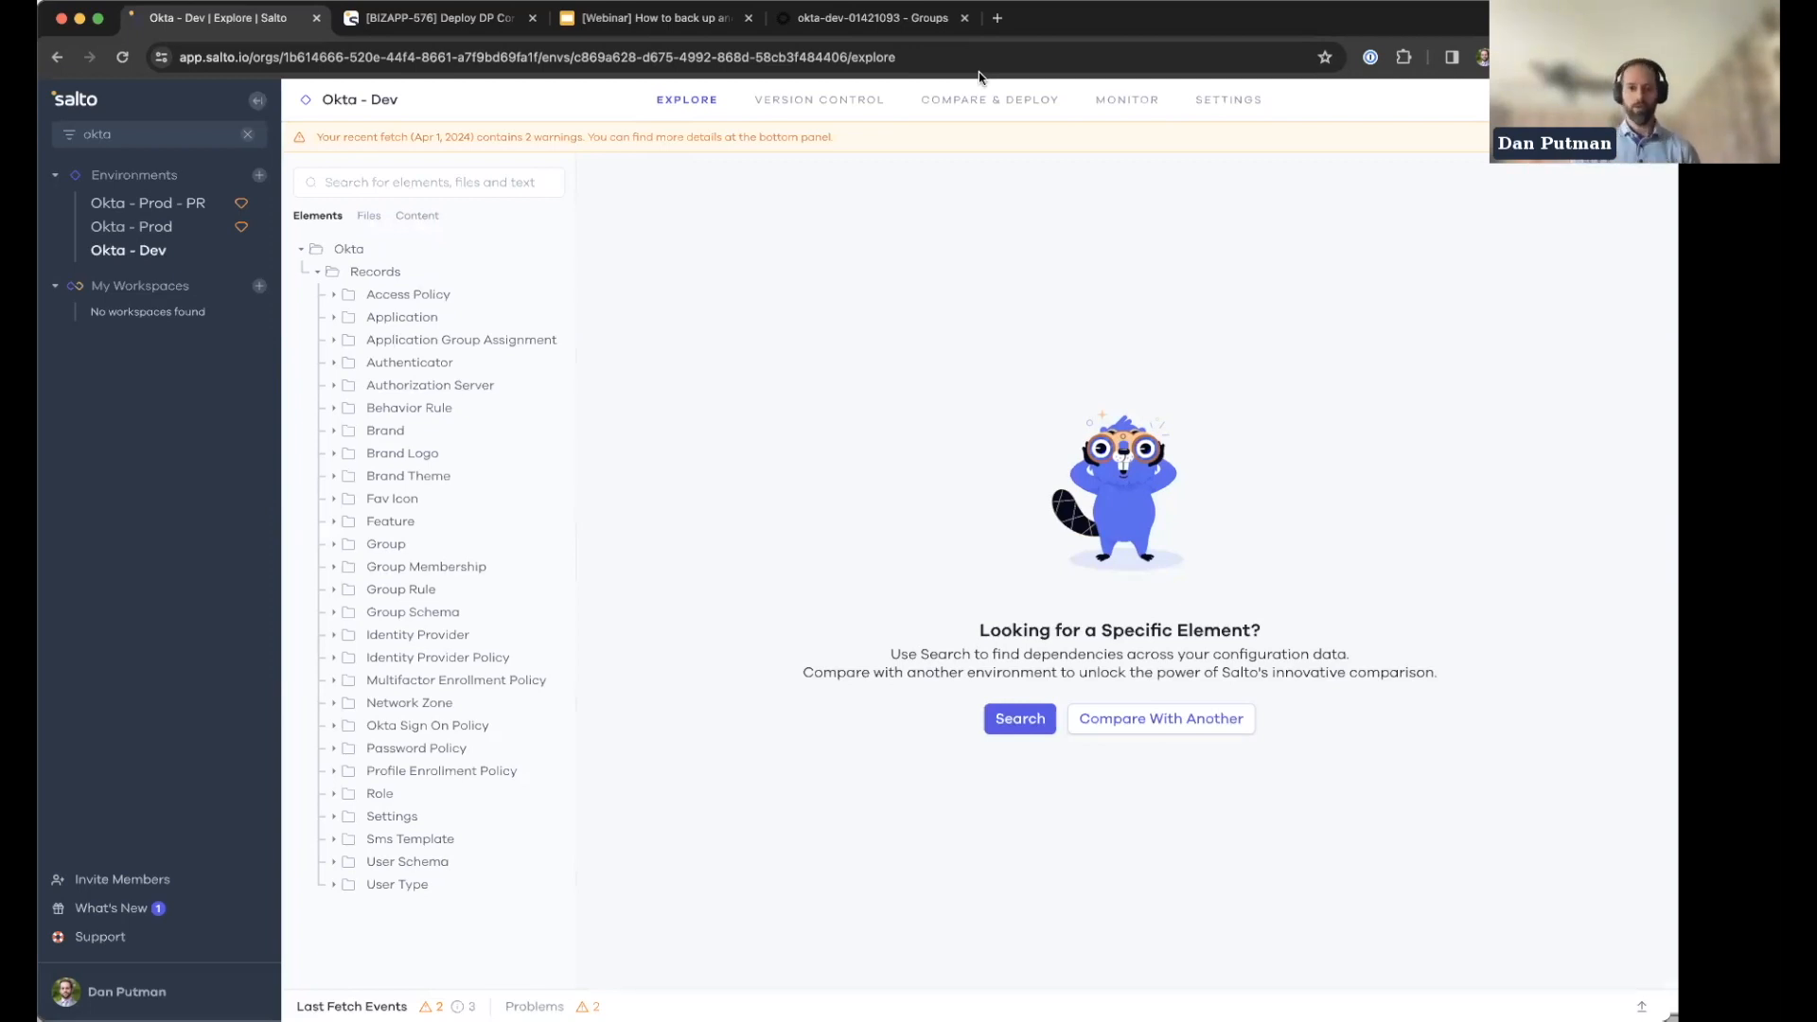
View the Okta - Dev commit history, inspect the 01/17/2024 Baseline commit B13D41E on GitHub, and return to Salto.
{"action": "left_click", "coordinate": [829, 101]}
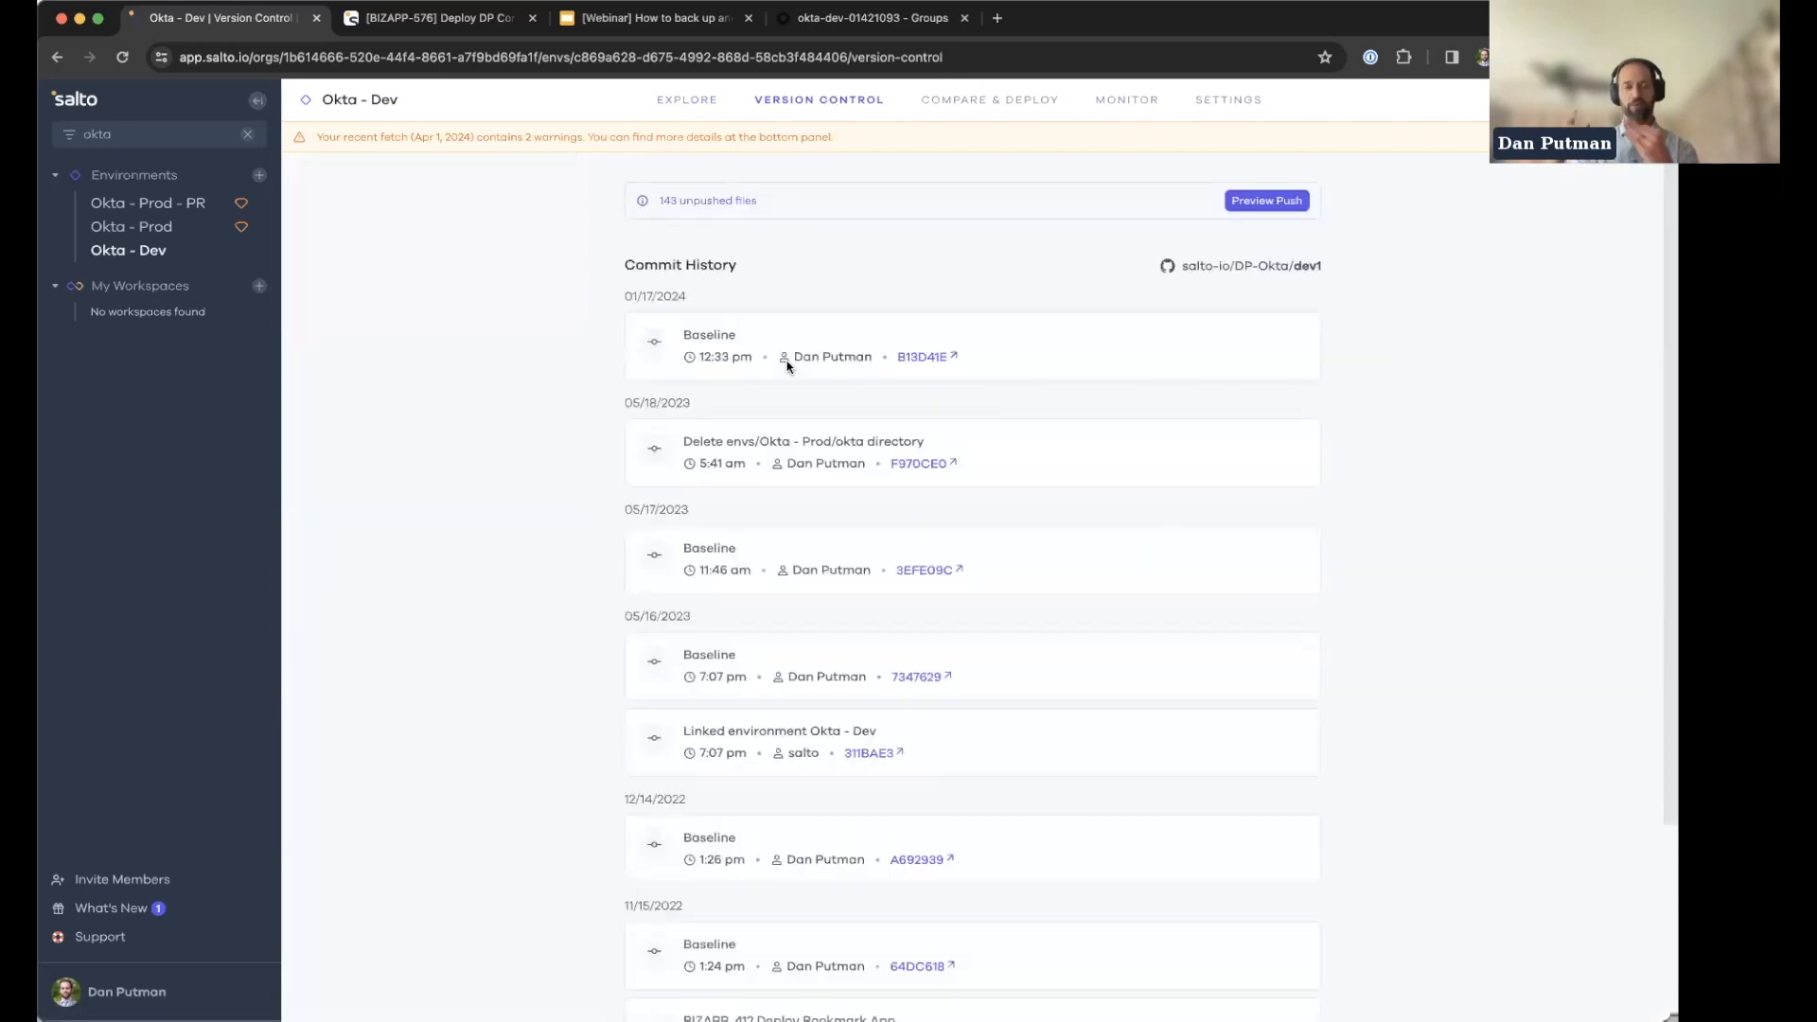
{"action": "left_click", "coordinate": [916, 357]}
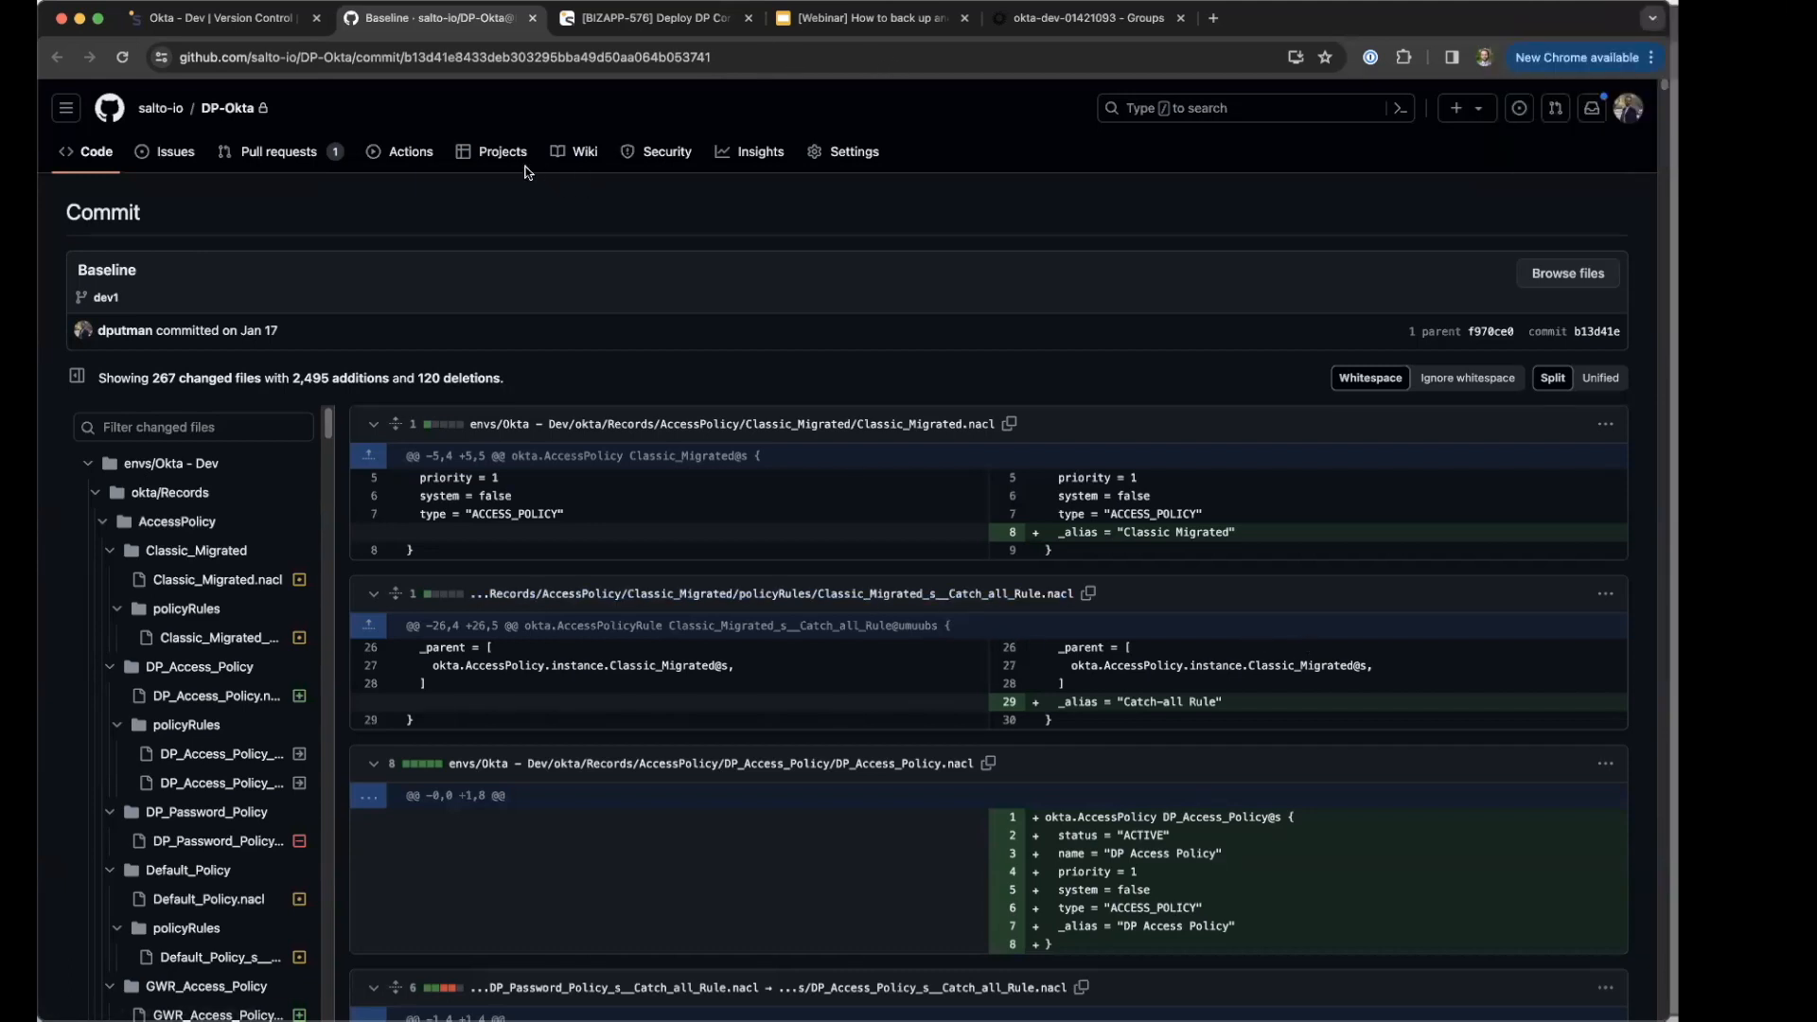
{"action": "left_click", "coordinate": [214, 19]}
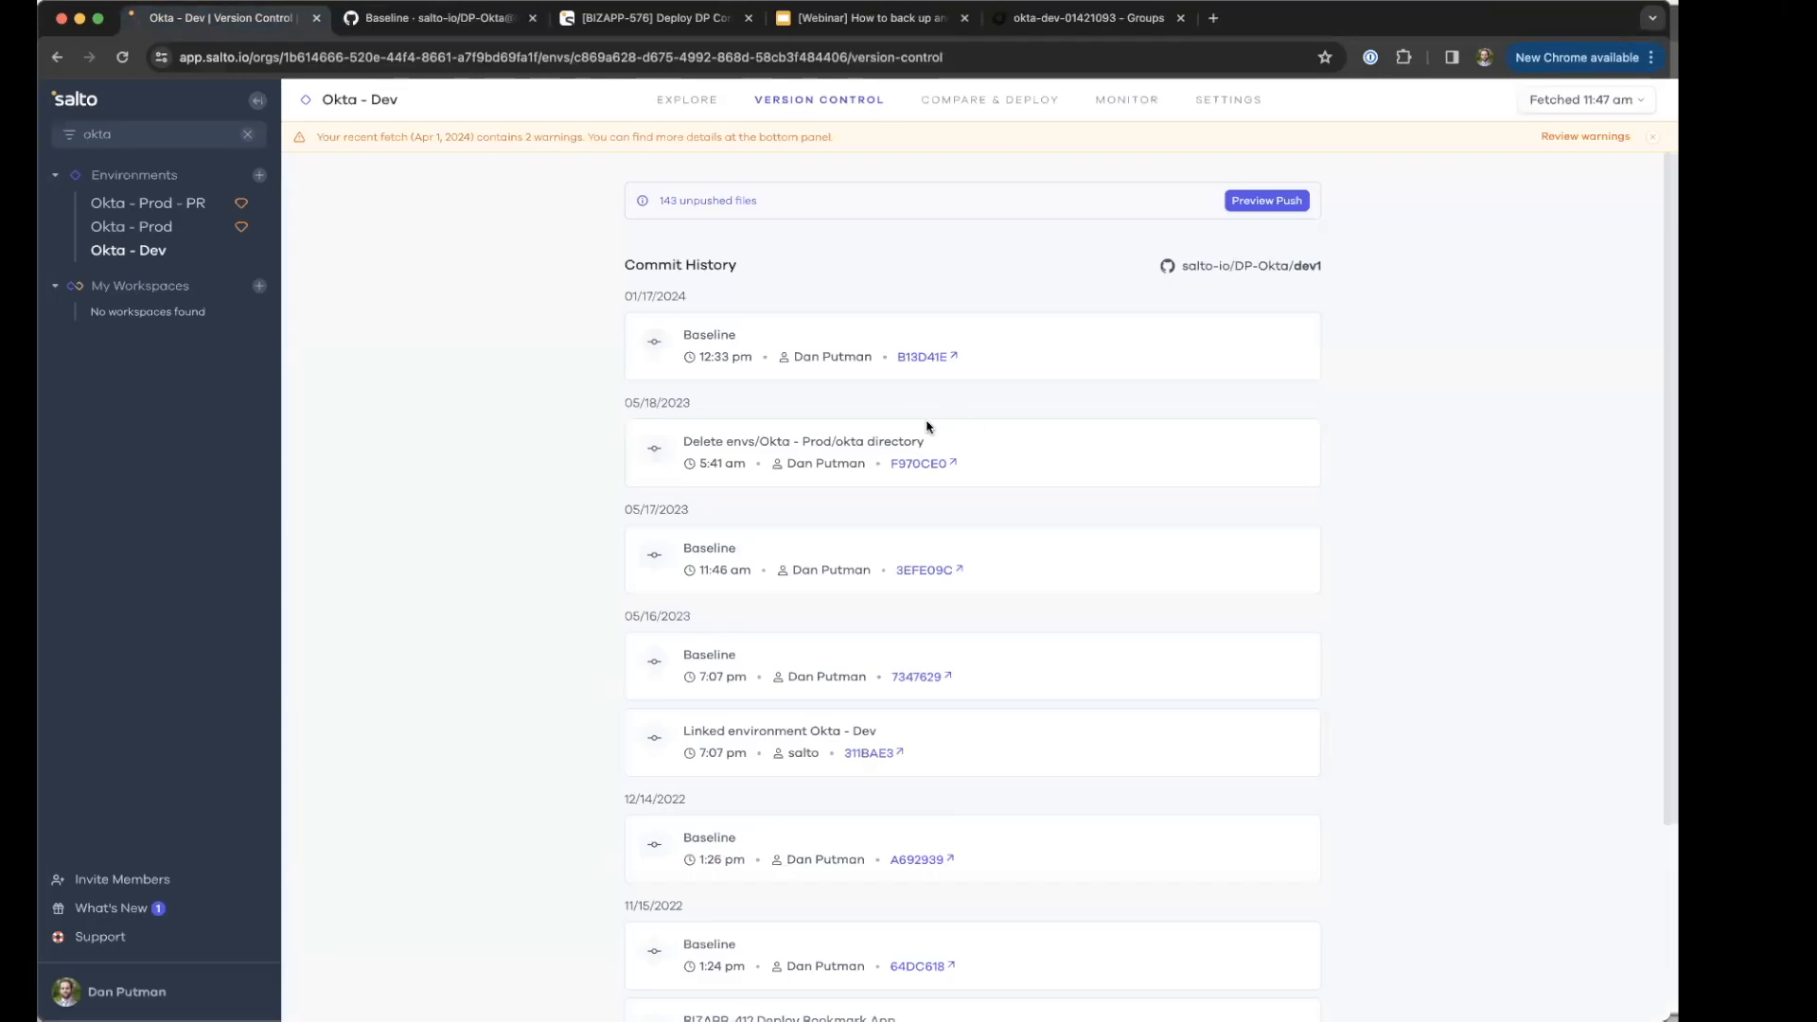